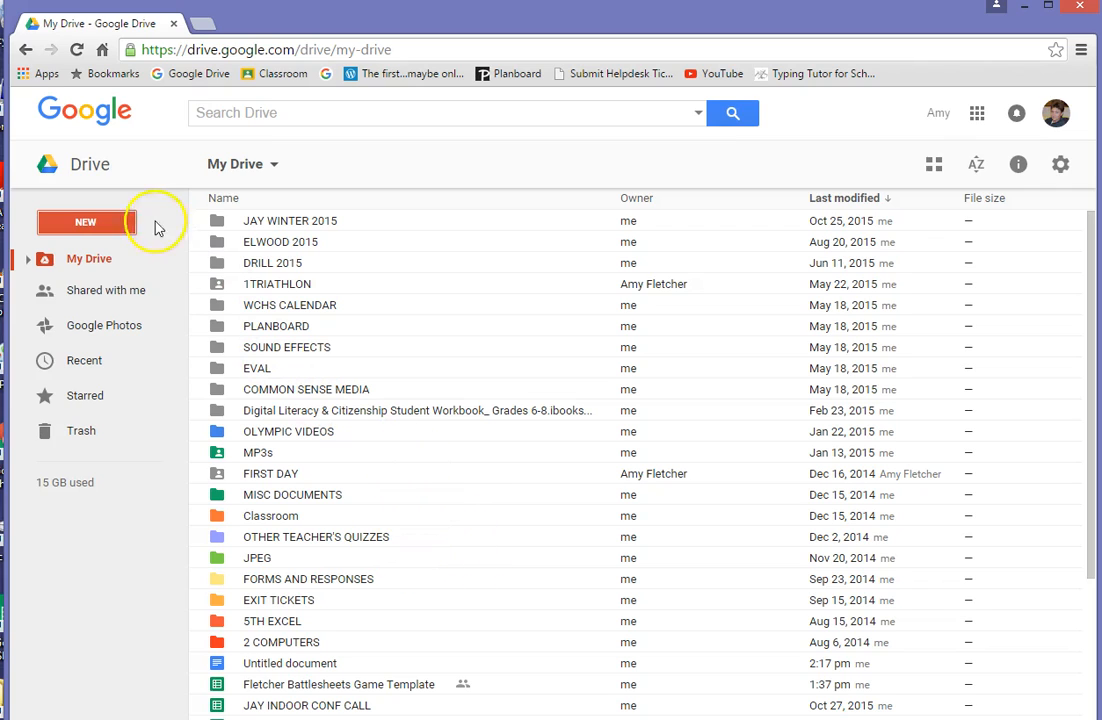
- From Drive's New menu, create a blank Google Docs document after one abandoned attempt
{"action": "left_click", "coordinate": [94, 226]}
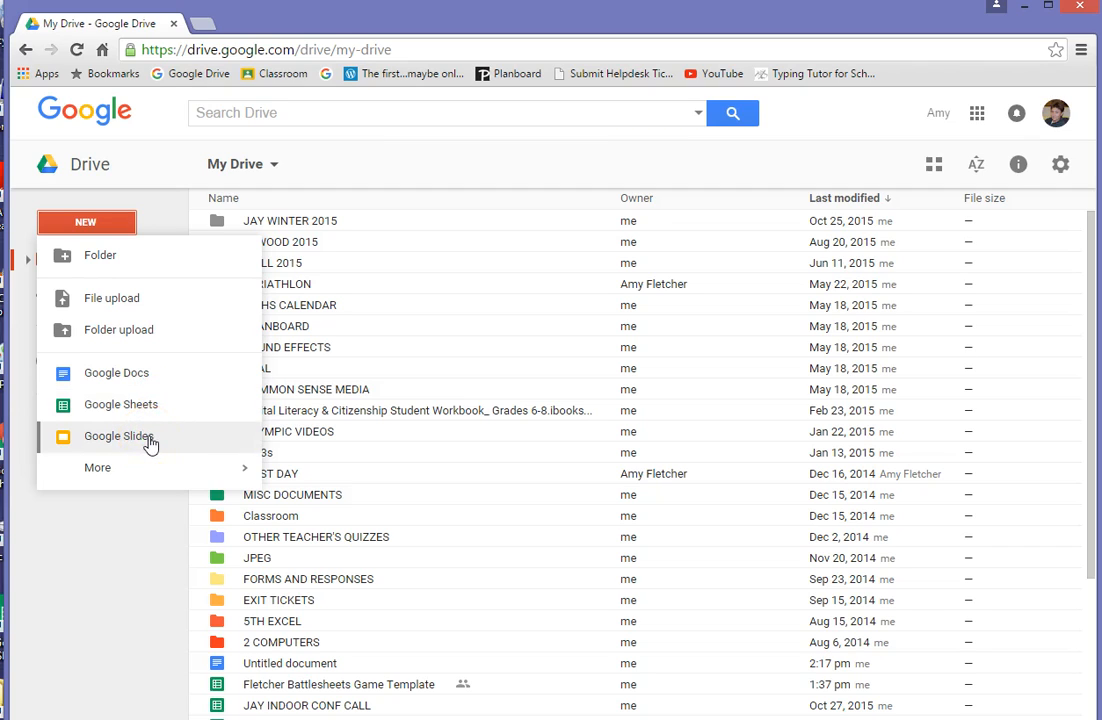
{"action": "left_click", "coordinate": [124, 382]}
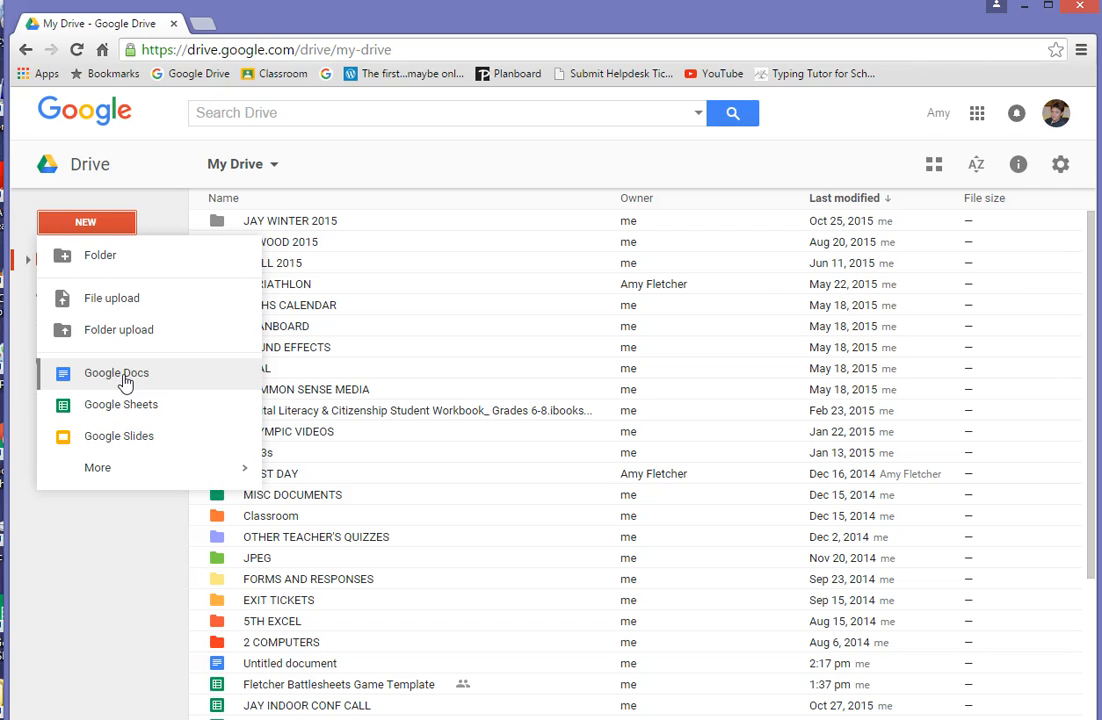
{"action": "left_click", "coordinate": [88, 565]}
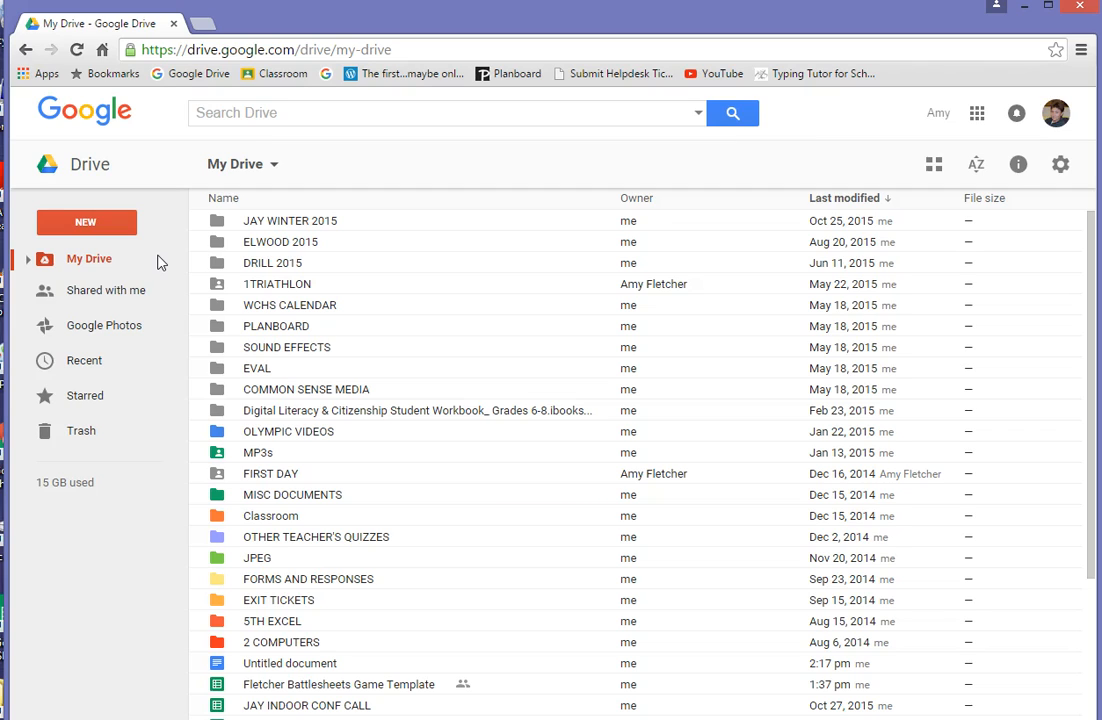
{"action": "left_click", "coordinate": [86, 224]}
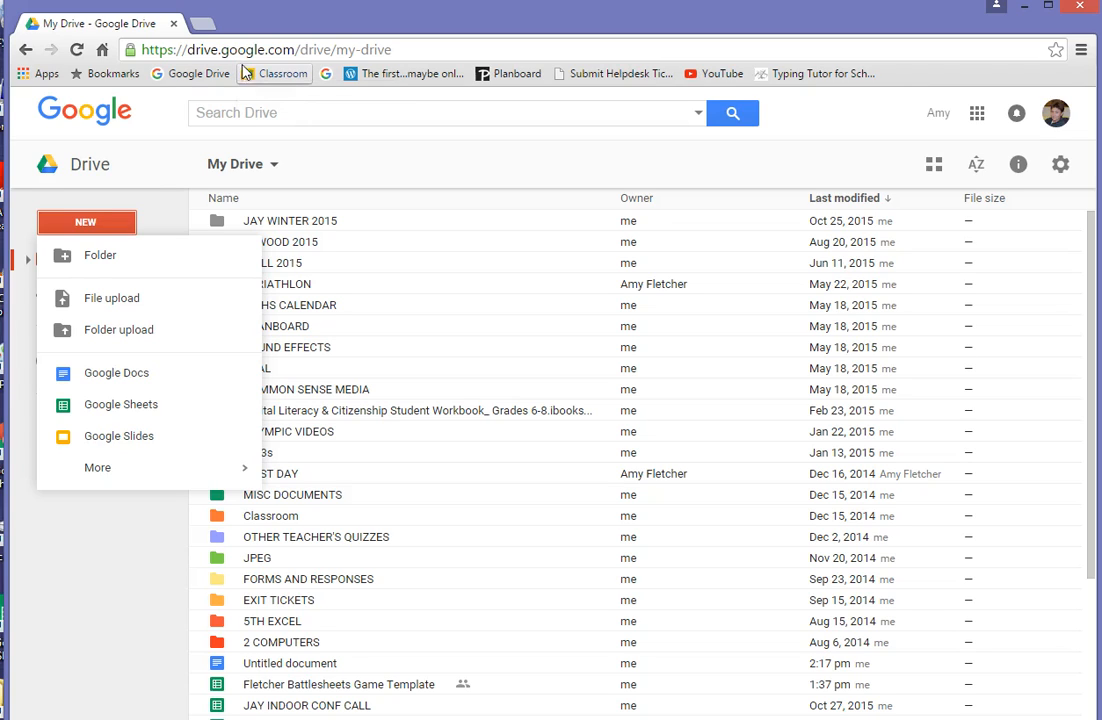
{"action": "left_click", "coordinate": [128, 378]}
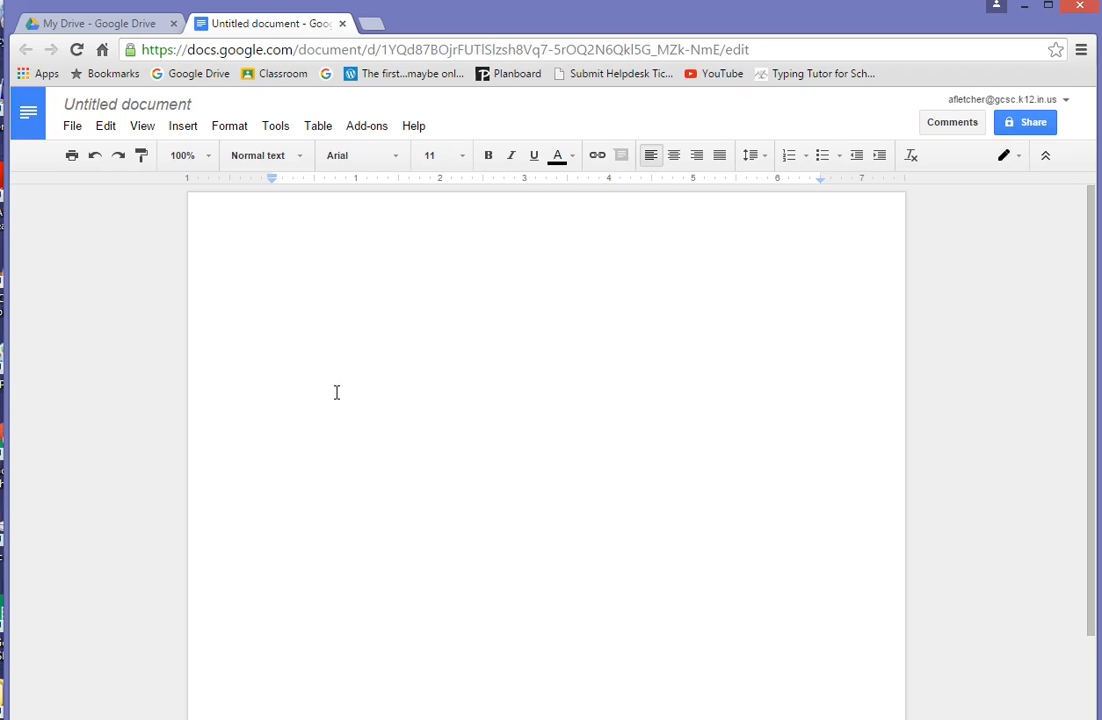
- Retitle the Untitled document to the owner's surname followed by 'Name Card'
{"action": "left_click", "coordinate": [199, 104]}
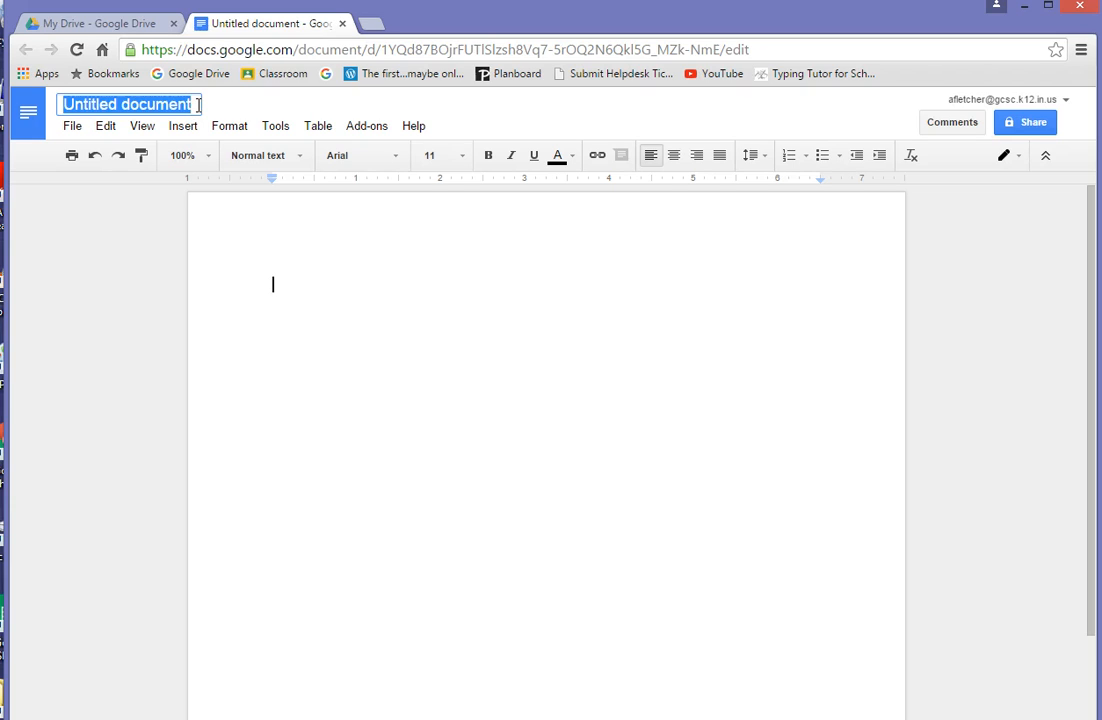
{"action": "key", "text": "Return"}
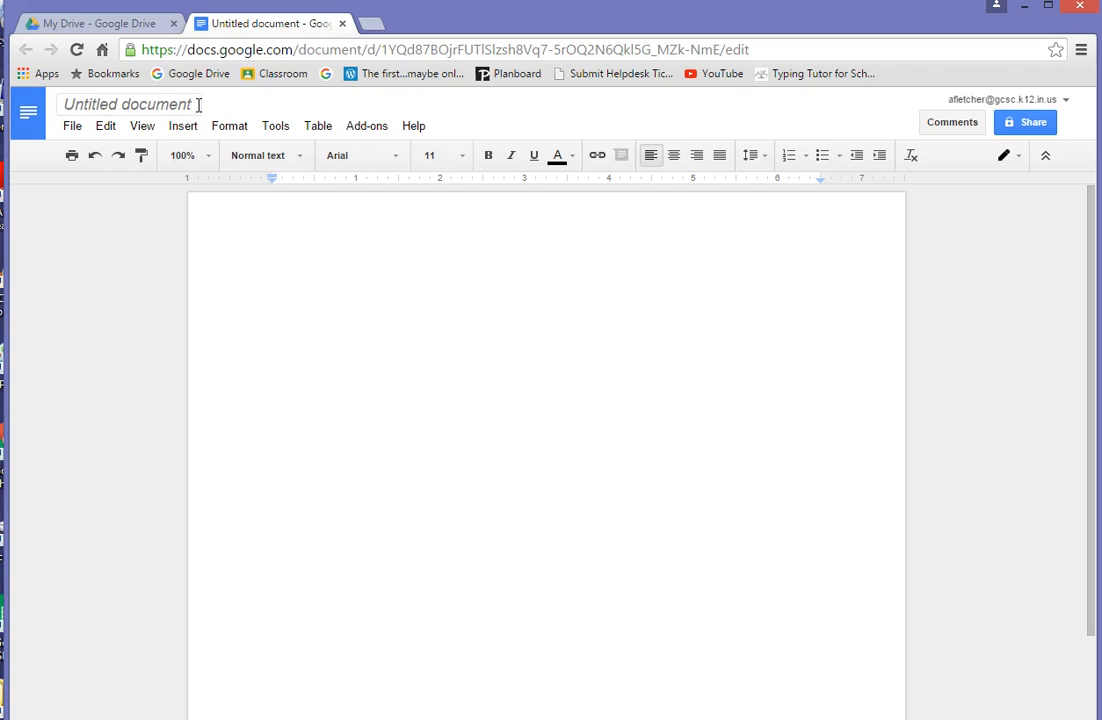
{"action": "left_click", "coordinate": [198, 104]}
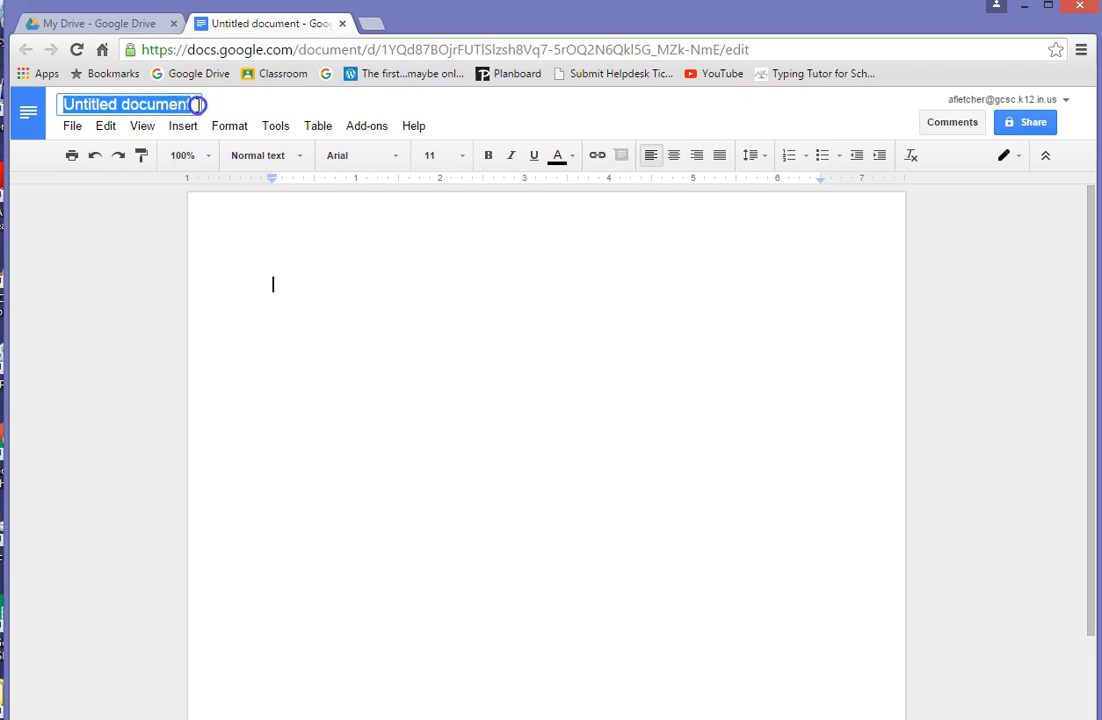
{"action": "key", "text": "BackSpace"}
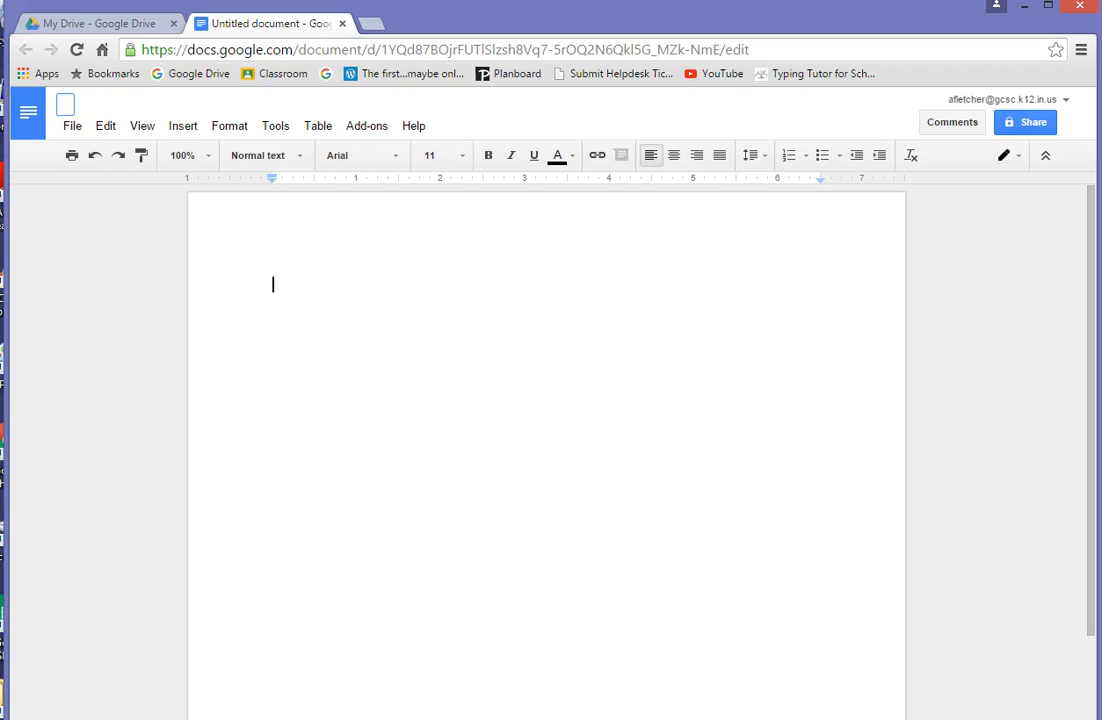
{"action": "type", "text": "Fletcher"}
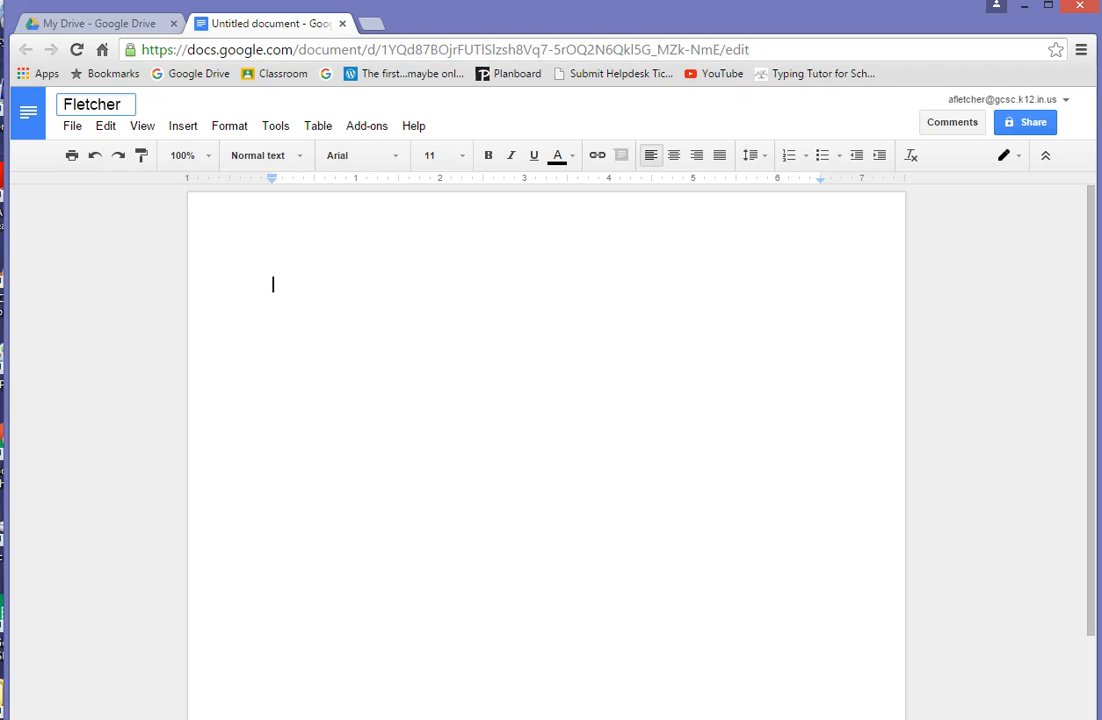
{"action": "type", "text": "Name C"}
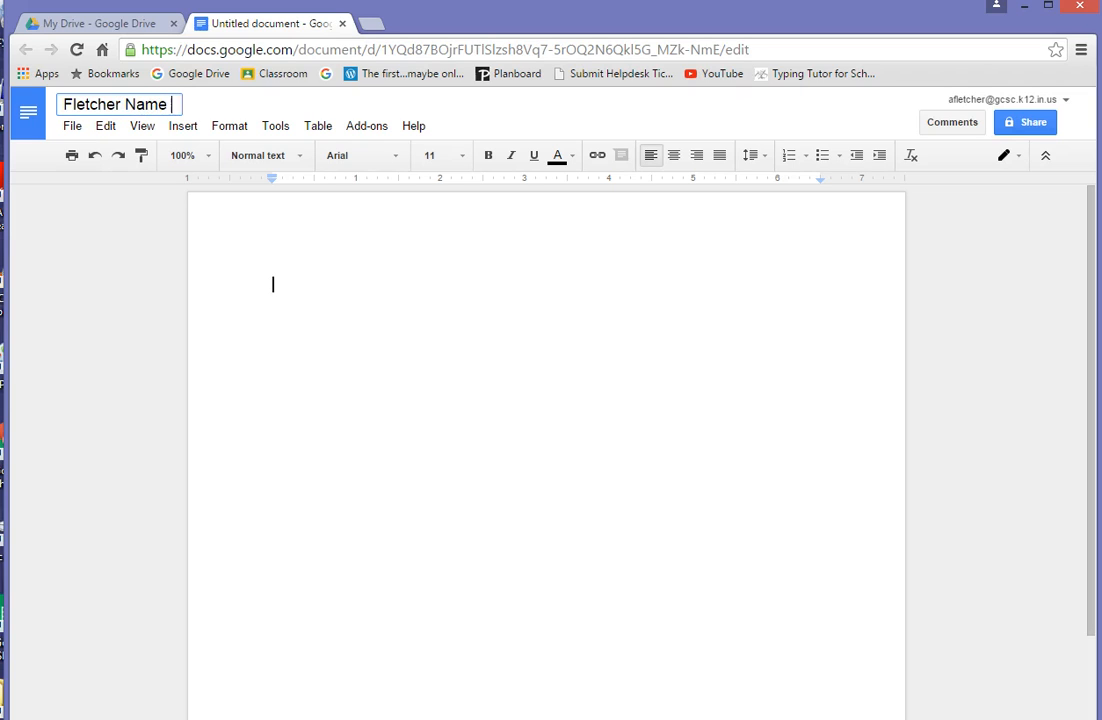
{"action": "type", "text": "ard"}
{"action": "key", "text": "Return"}
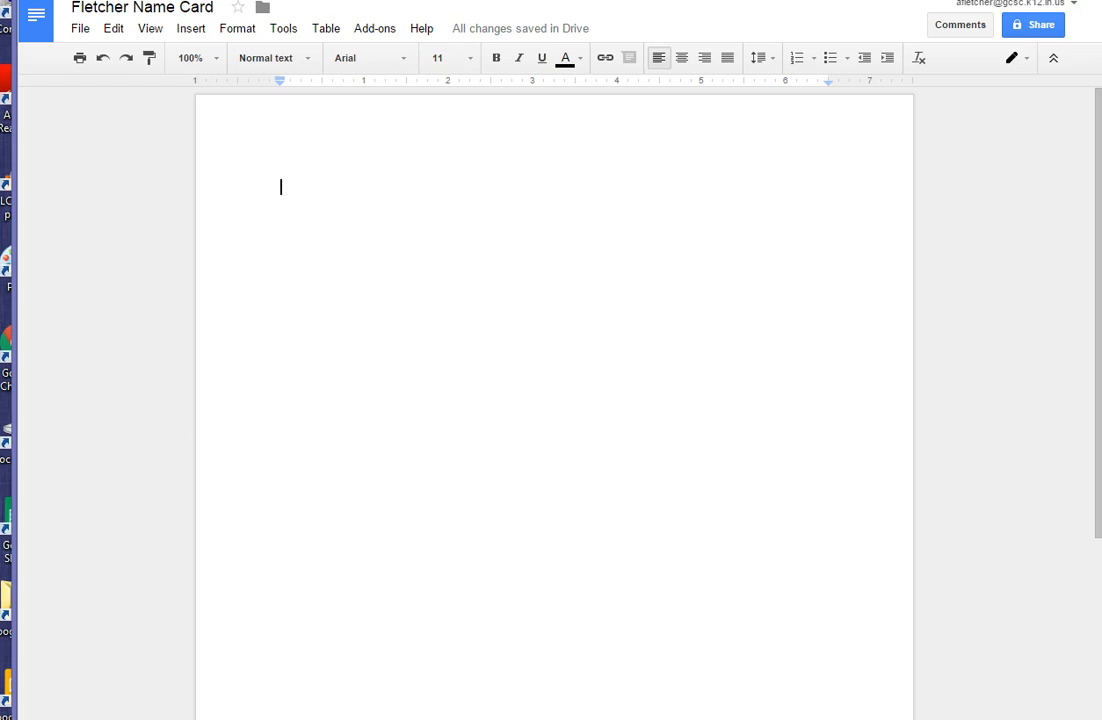
- Drag the browser window's right edge slightly left to narrow it
{"action": "left_click_drag", "start_coordinate": [1101, 360], "coordinate": [1078, 360]}
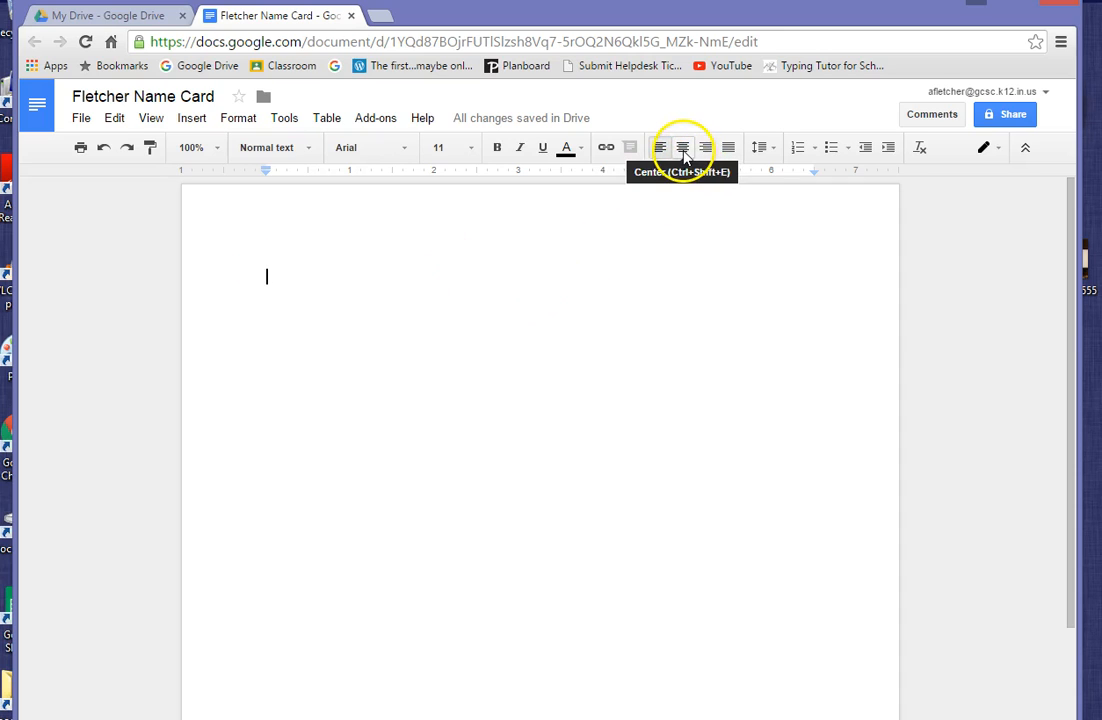
- Center-align the first line and type the owner's full name on it
{"action": "left_click", "coordinate": [683, 149]}
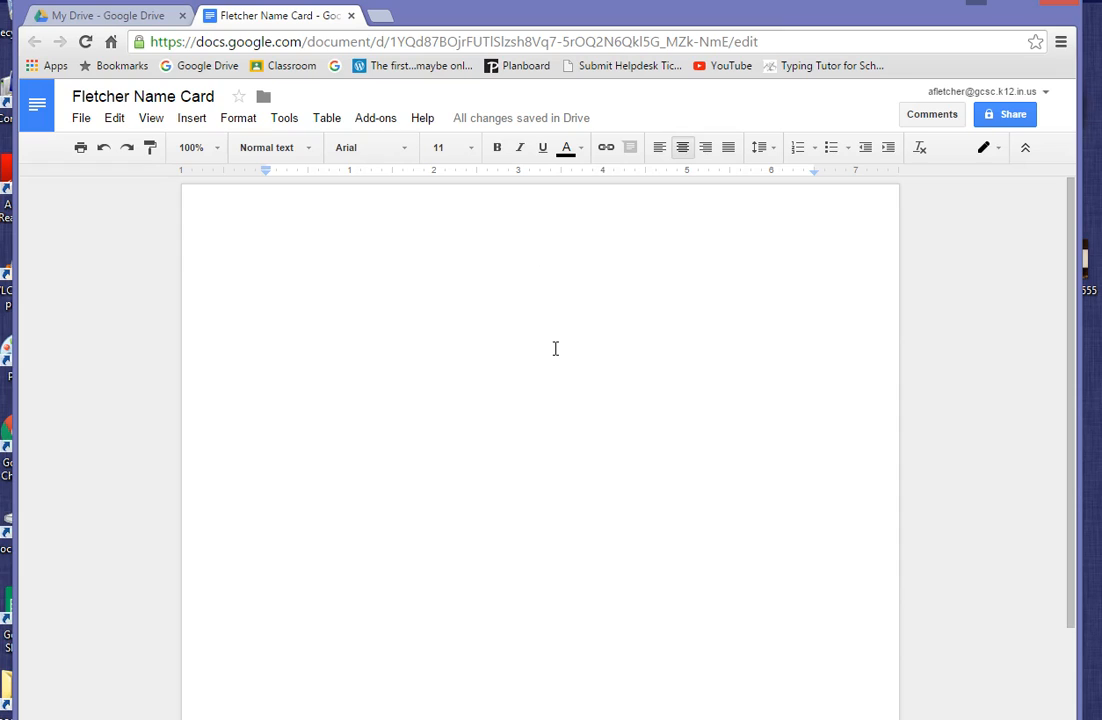
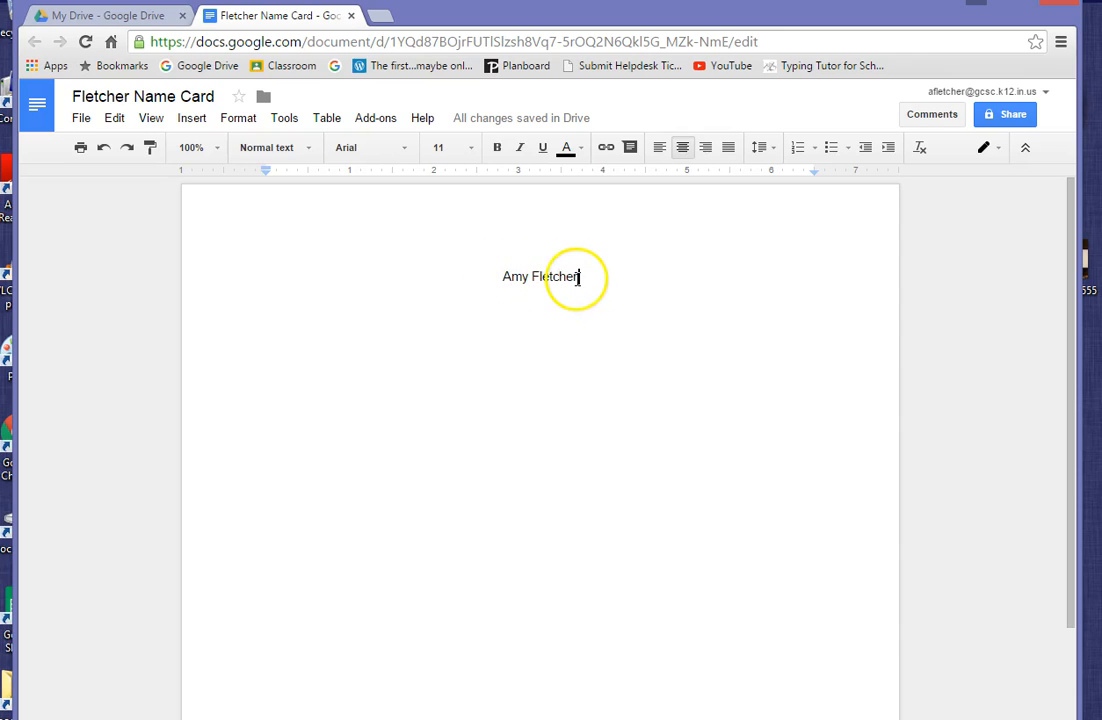
{"action": "left_click", "coordinate": [579, 277]}
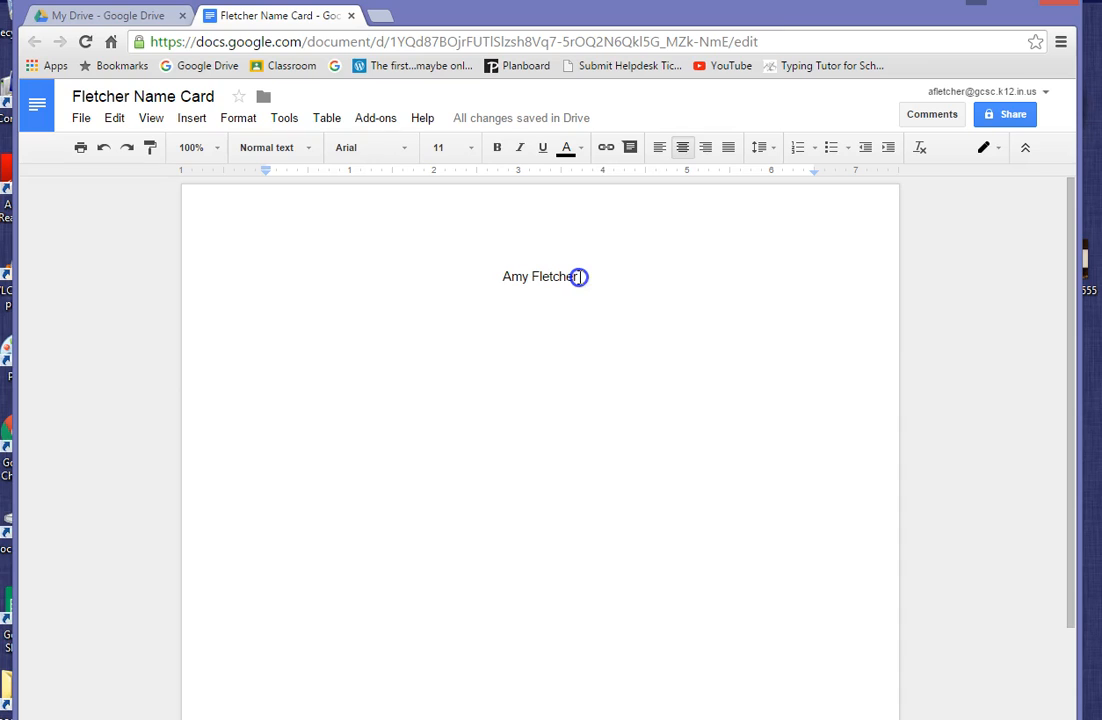
- Highlight the typed full name by dragging across it
{"action": "left_click_drag", "start_coordinate": [579, 277], "coordinate": [503, 277]}
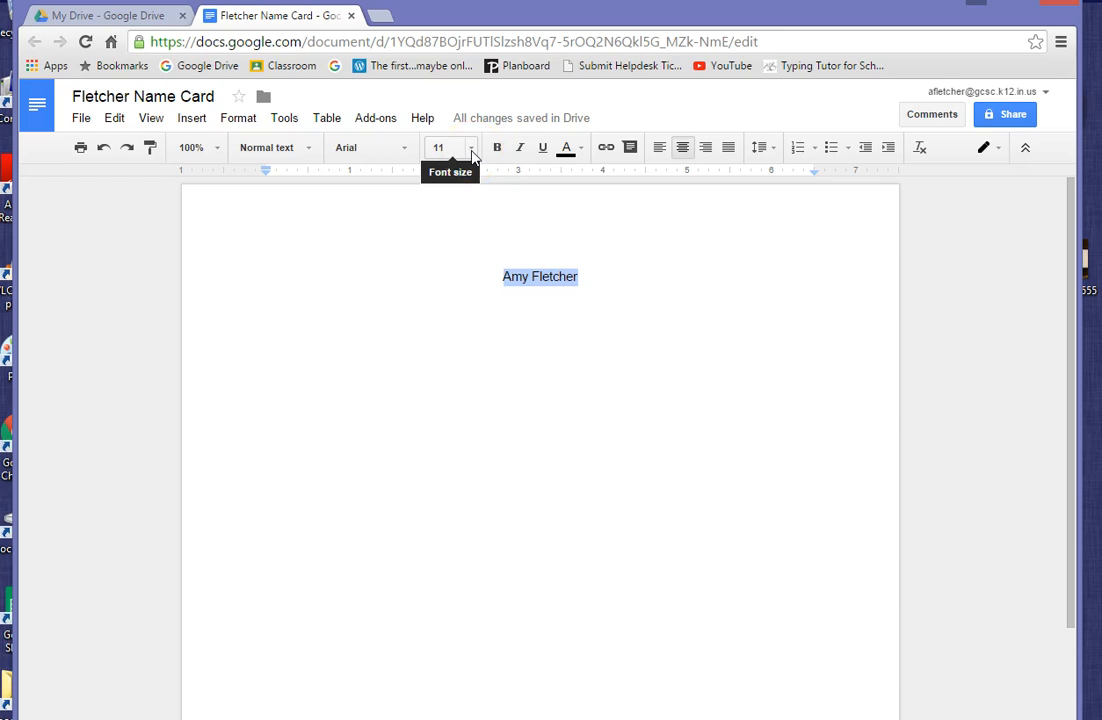
- Set the selected name to font size 60
{"action": "left_click", "coordinate": [471, 152]}
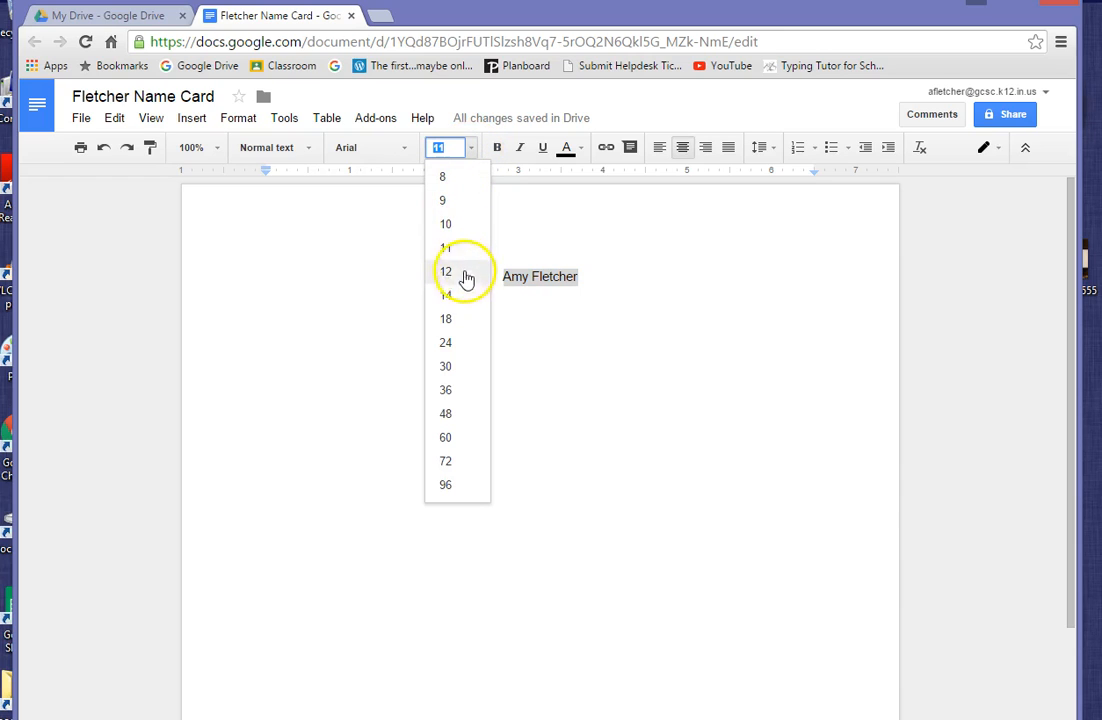
{"action": "left_click", "coordinate": [465, 437]}
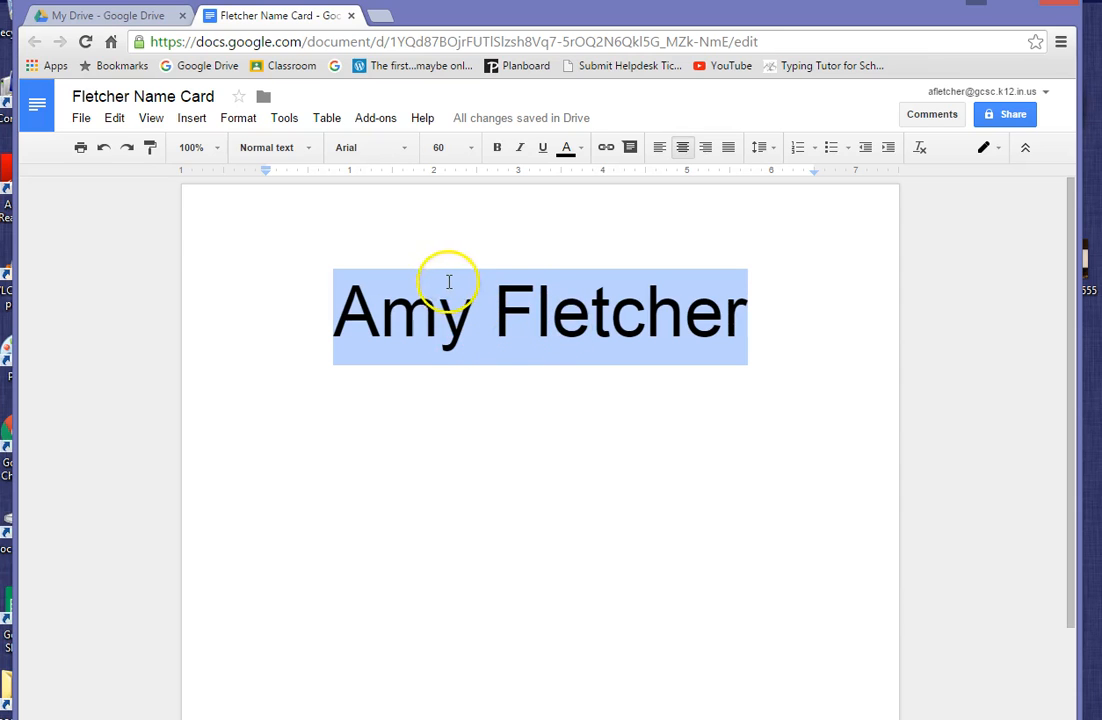
- Change the selected name's font to Impact
{"action": "left_click", "coordinate": [404, 150]}
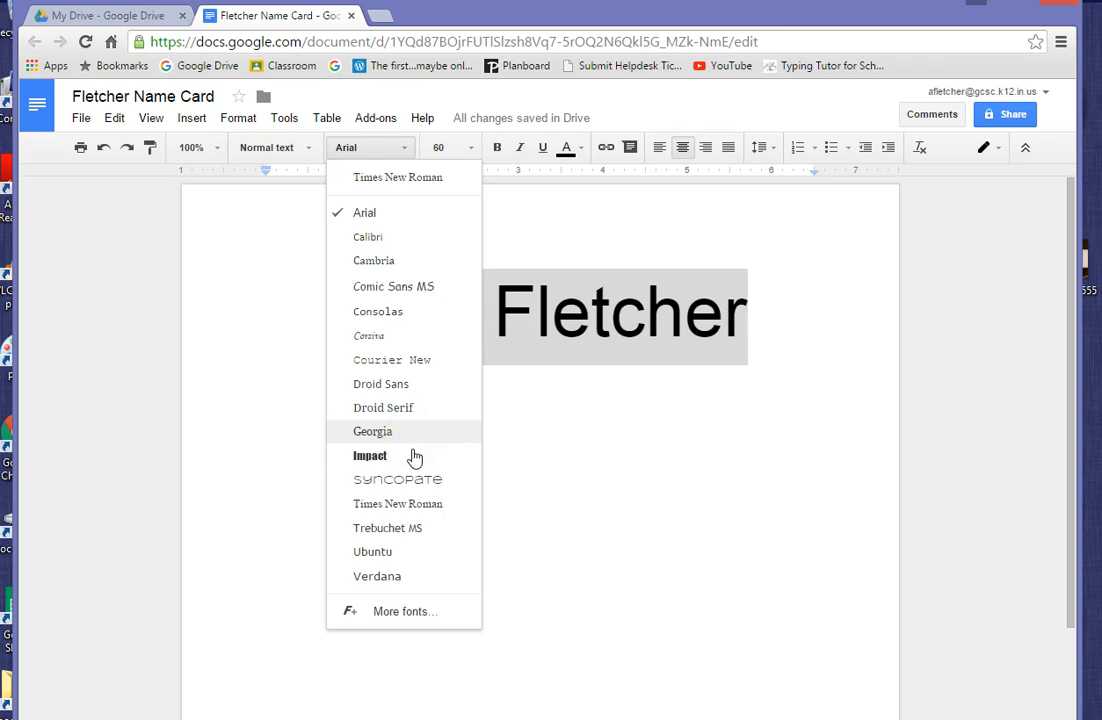
{"action": "left_click", "coordinate": [370, 456]}
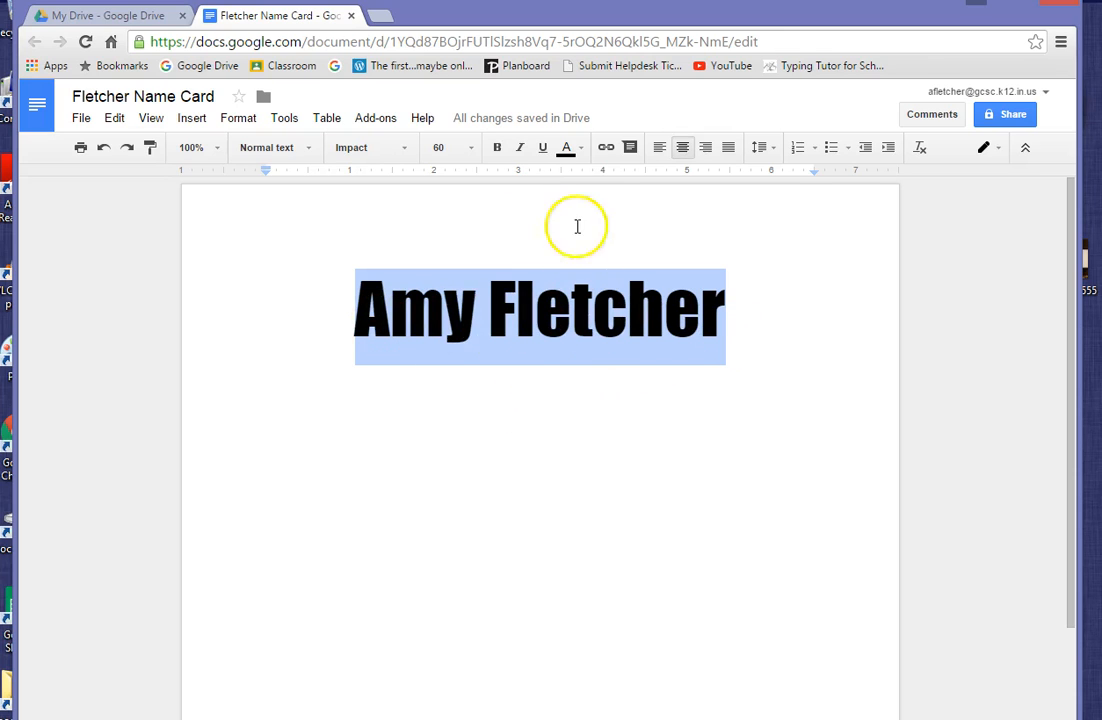
- Bold the name, trying Italic and Underline but turning both back off
{"action": "left_click", "coordinate": [497, 150]}
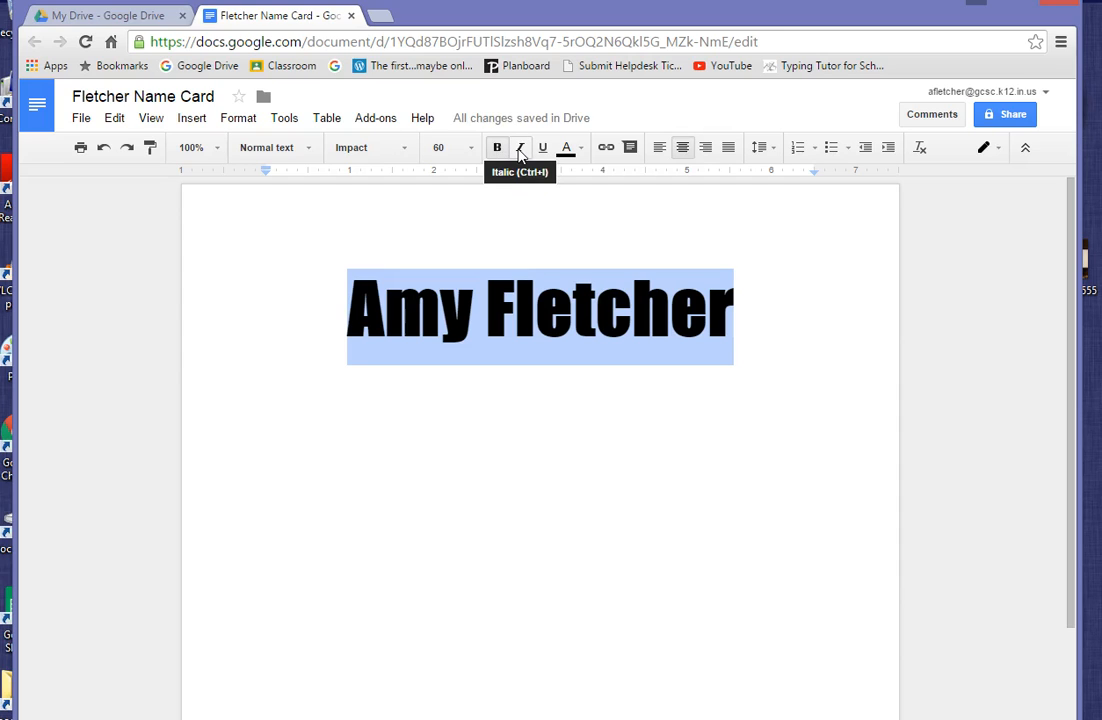
{"action": "left_click", "coordinate": [519, 150]}
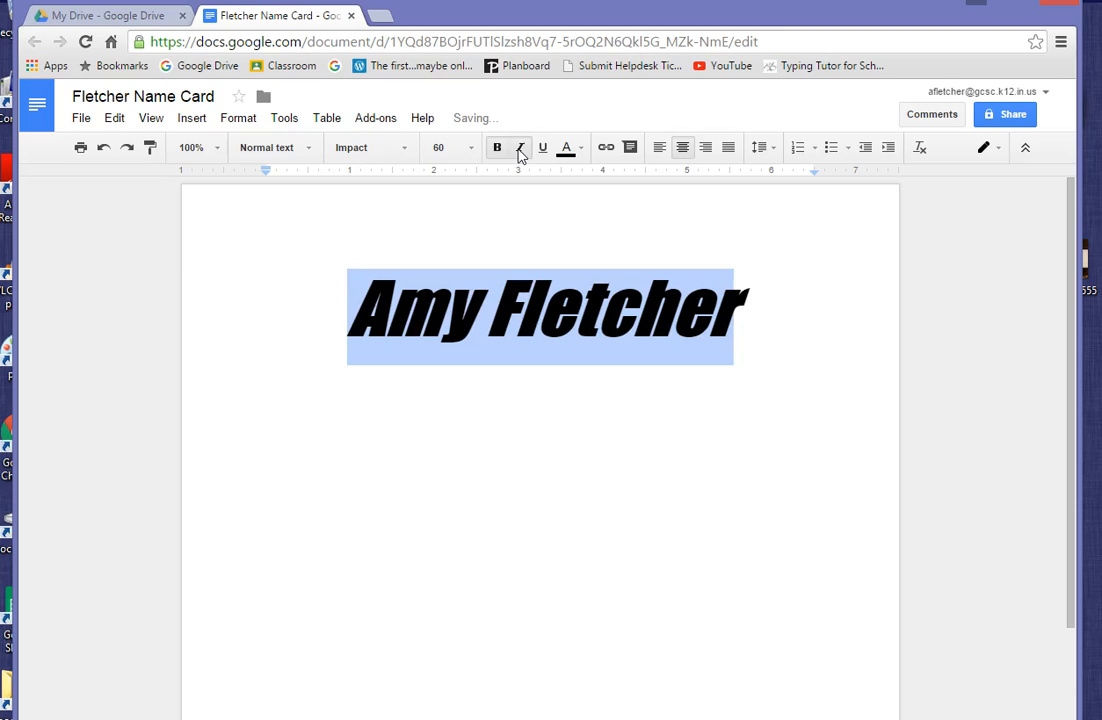
{"action": "left_click", "coordinate": [519, 150]}
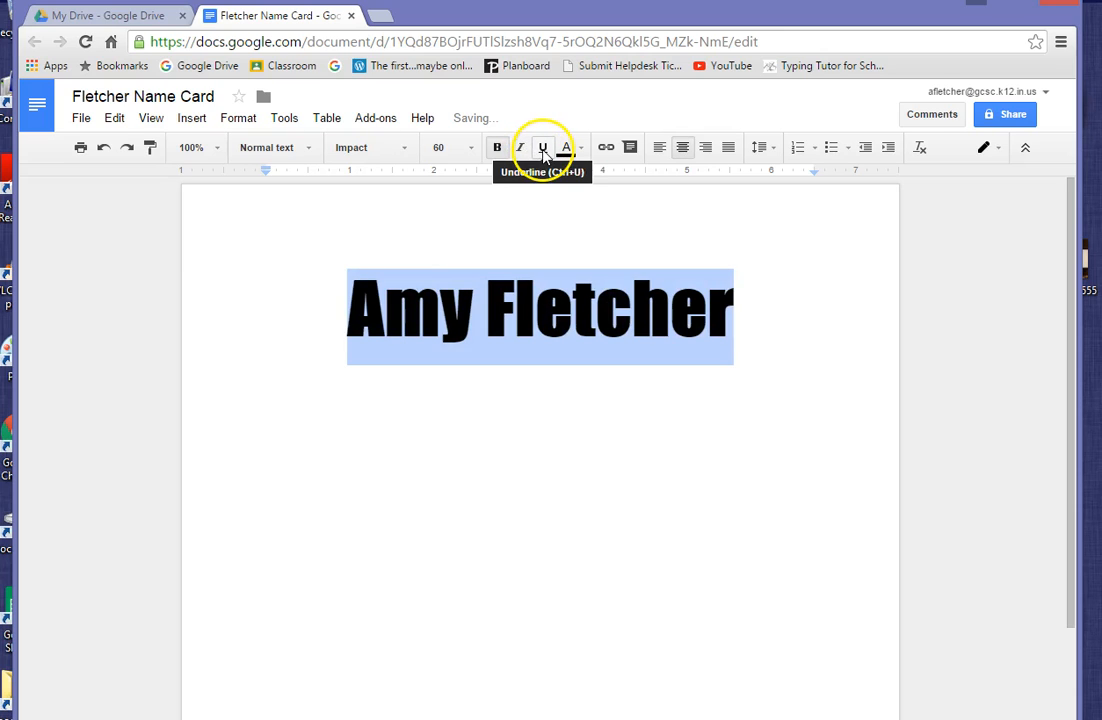
{"action": "left_click", "coordinate": [543, 150]}
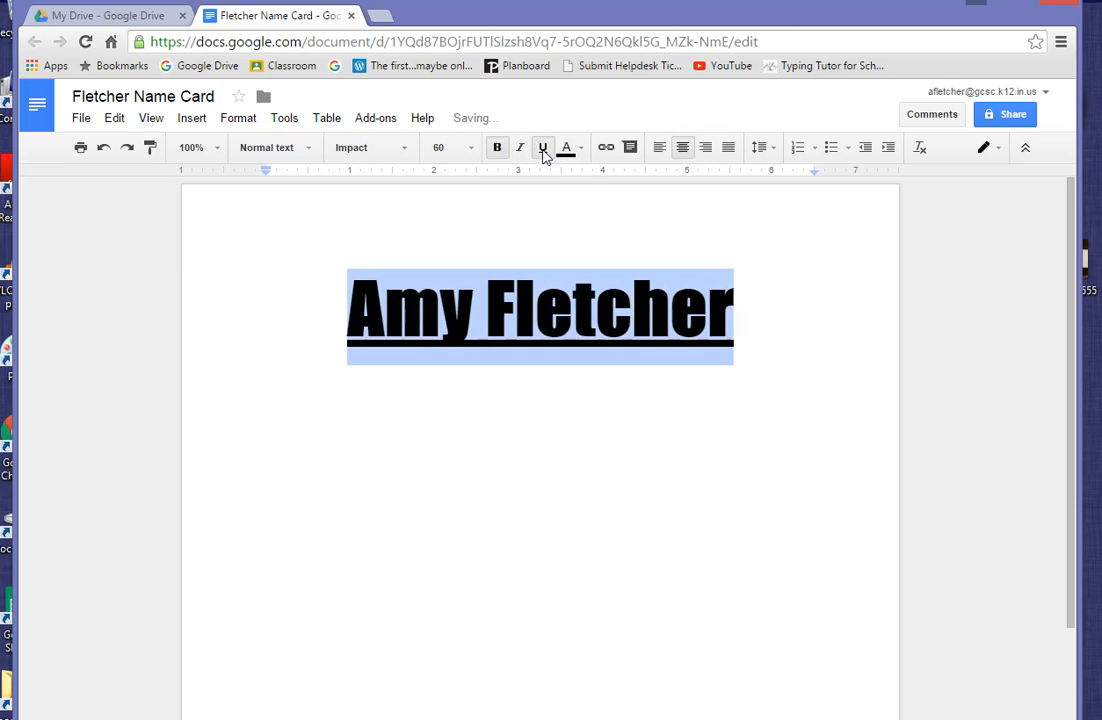
{"action": "left_click", "coordinate": [543, 150]}
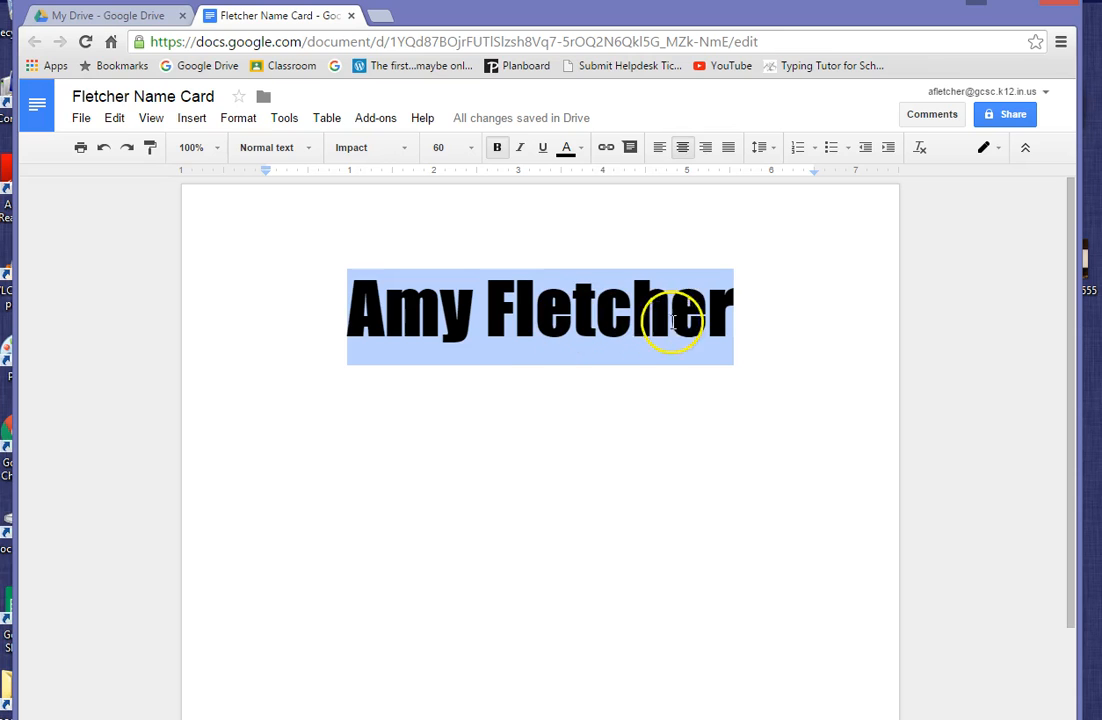
{"action": "left_click", "coordinate": [677, 421]}
{"action": "left_click", "coordinate": [728, 415]}
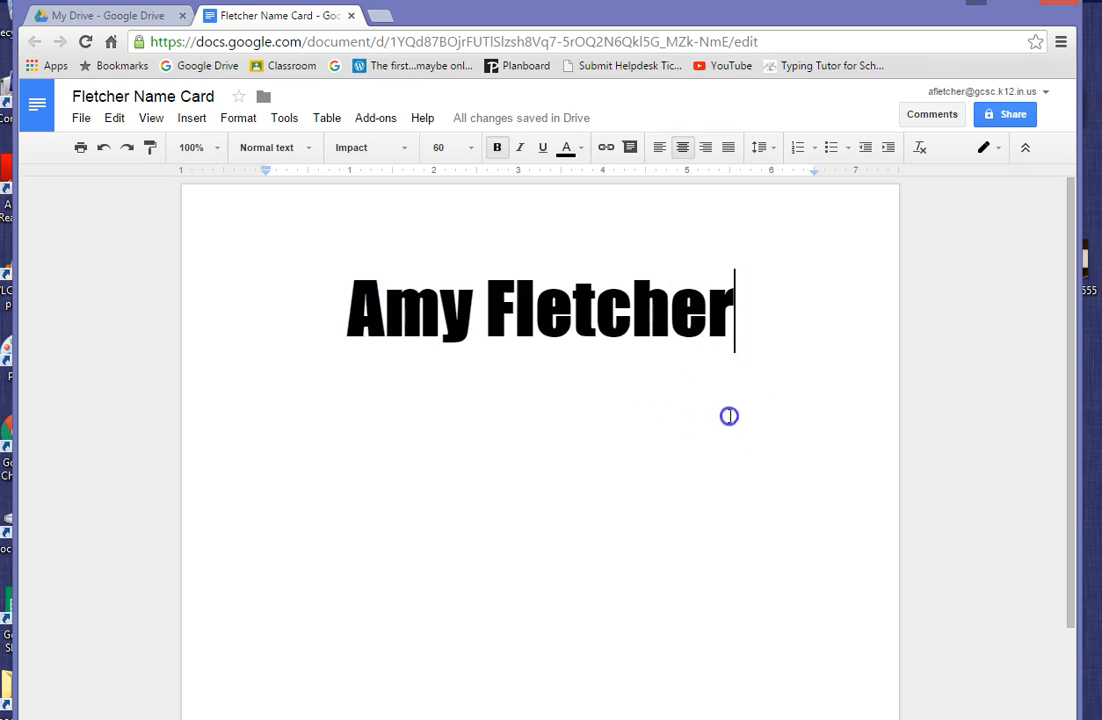
{"action": "left_click", "coordinate": [739, 323]}
{"action": "left_click_drag", "start_coordinate": [728, 323], "coordinate": [359, 325]}
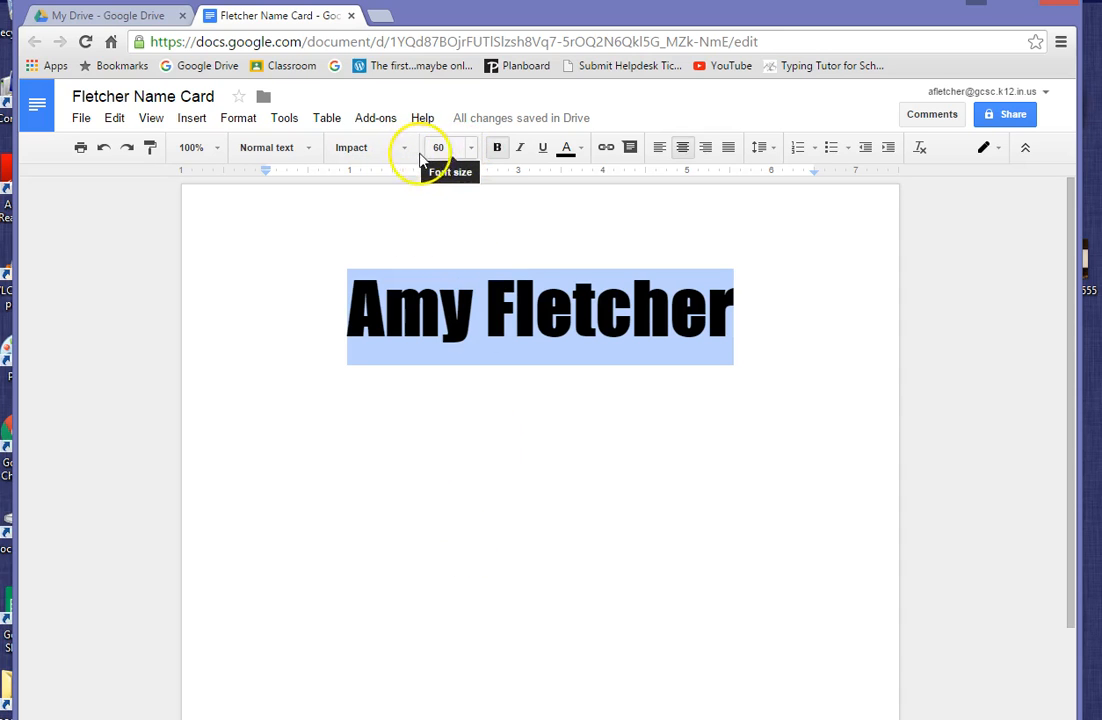
{"action": "left_click", "coordinate": [503, 155]}
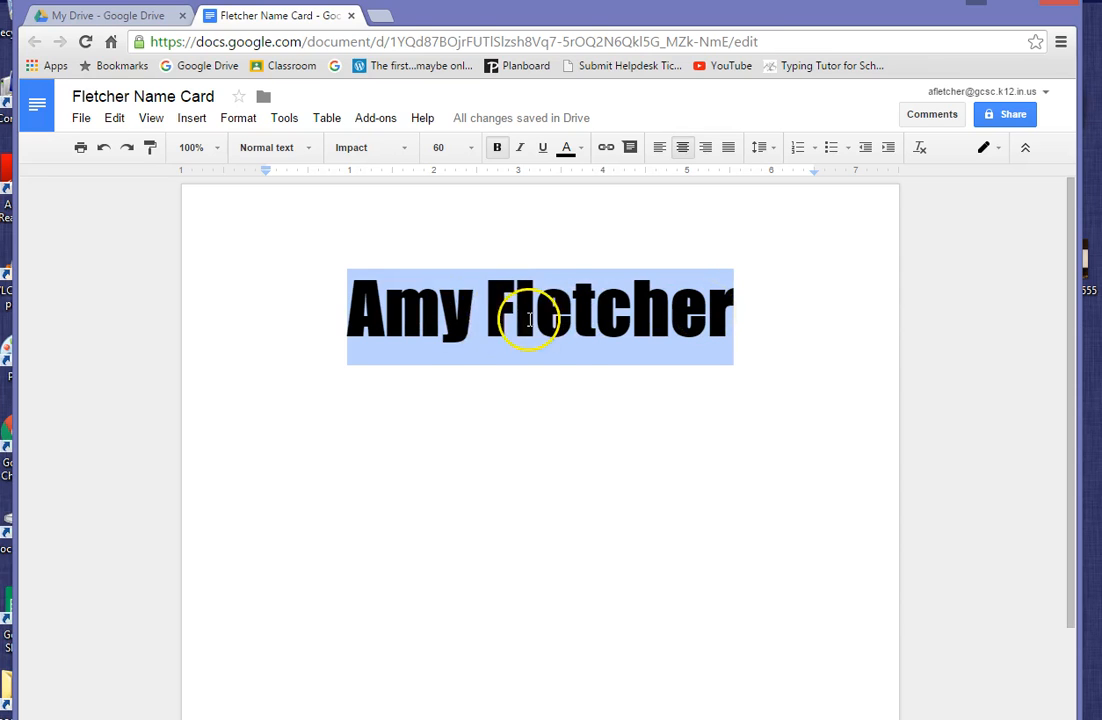
{"action": "left_click", "coordinate": [745, 318]}
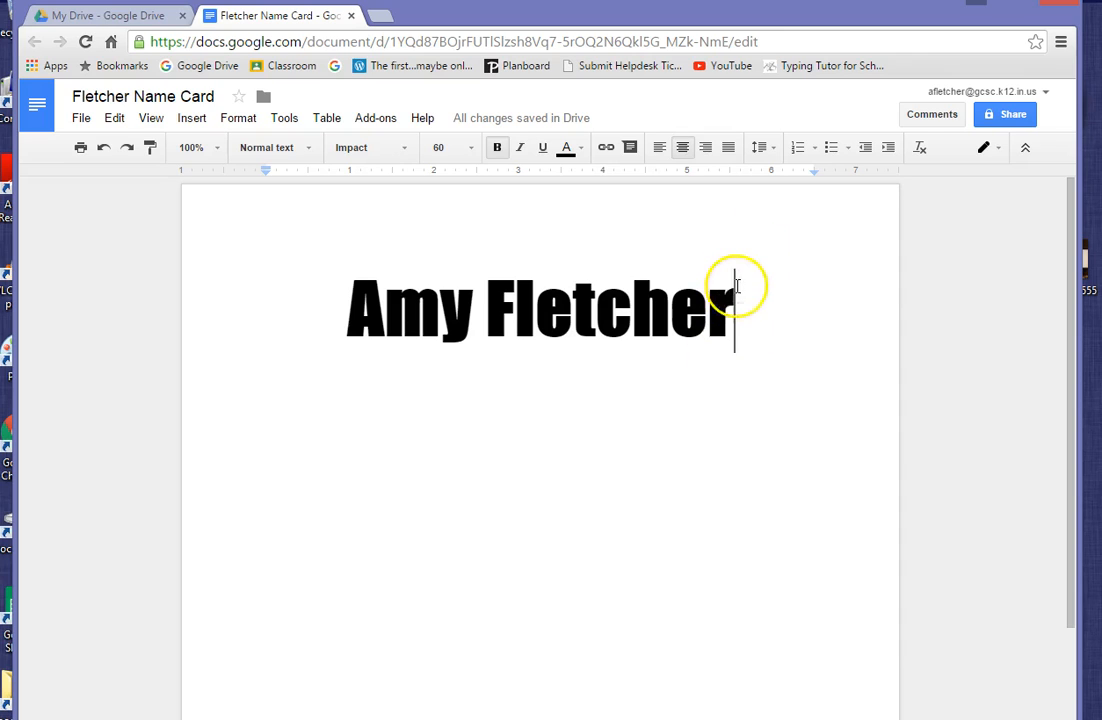
- Insert a blank line beneath the name heading
{"action": "key", "text": "Return"}
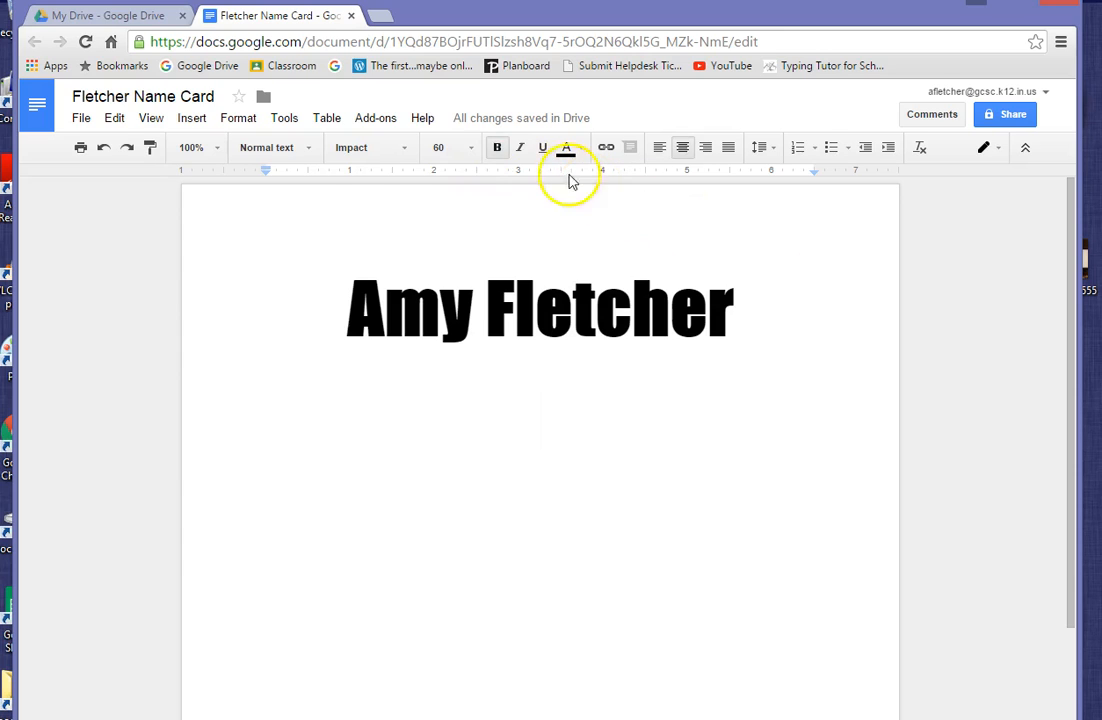
- Open Insert > Image and run a web image search for 'kit'
{"action": "left_click", "coordinate": [193, 122]}
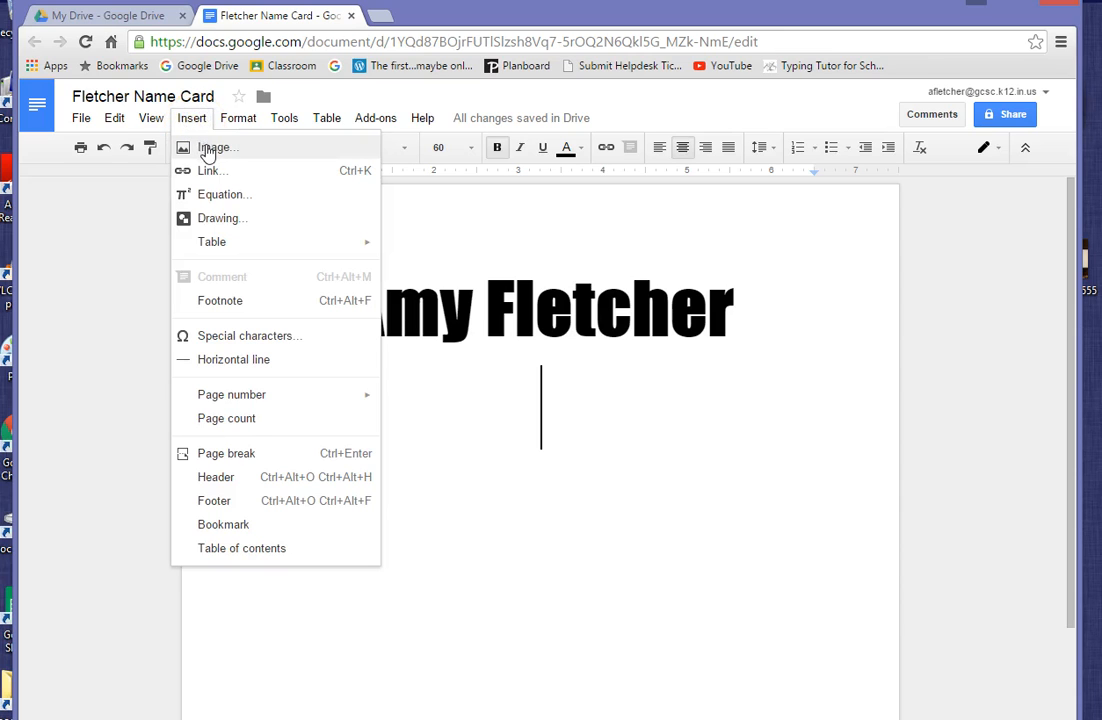
{"action": "left_click", "coordinate": [208, 148]}
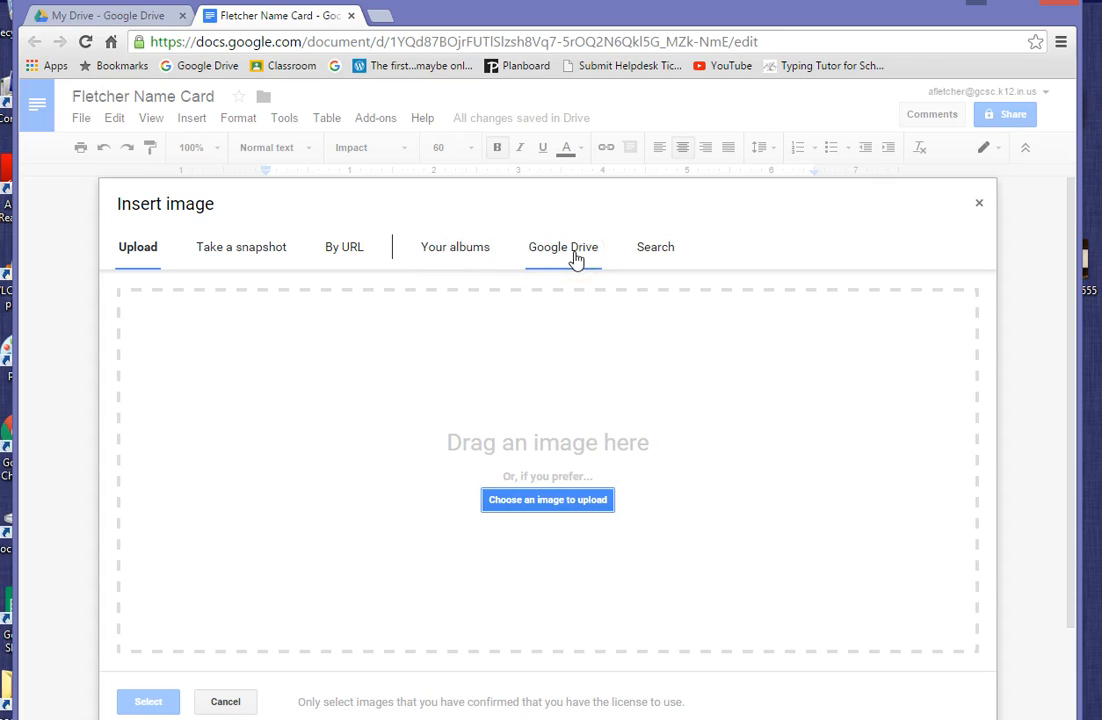
{"action": "left_click", "coordinate": [653, 258]}
{"action": "left_click", "coordinate": [655, 258]}
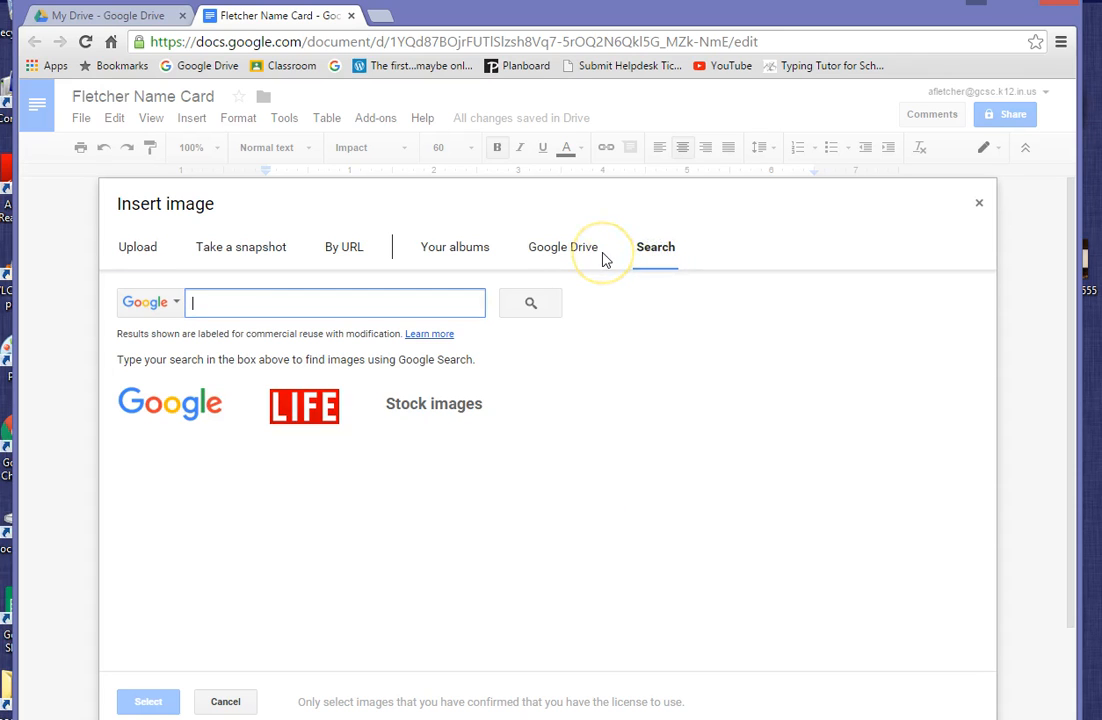
{"action": "type", "text": "kitten"}
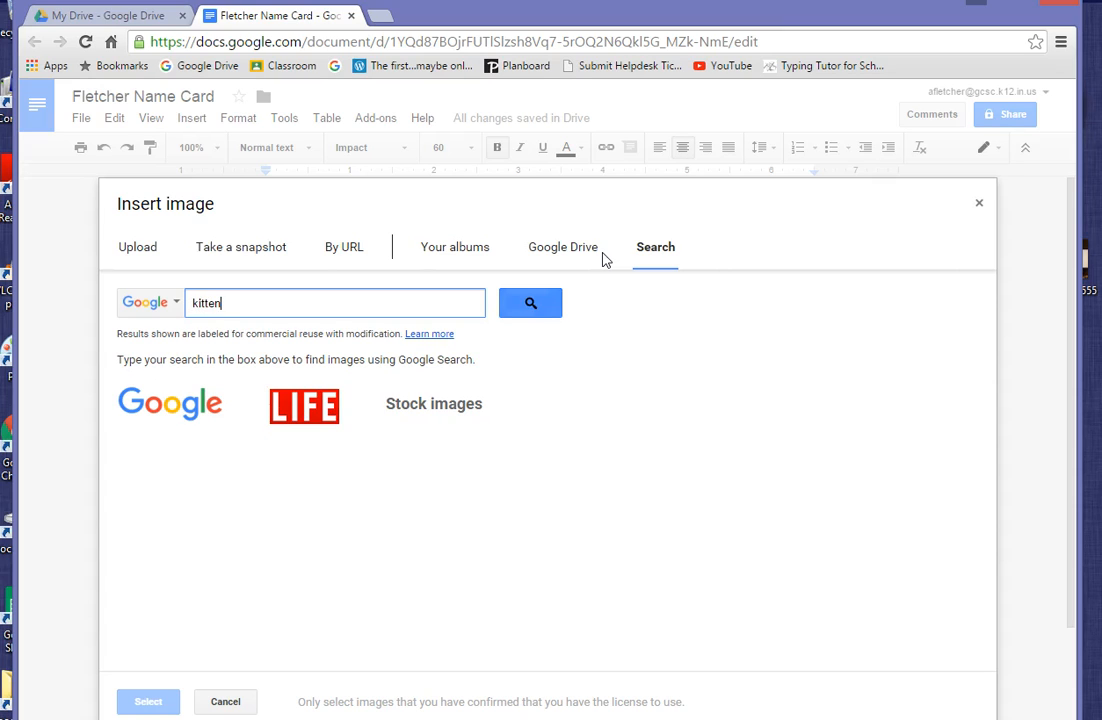
{"action": "key", "text": "Return"}
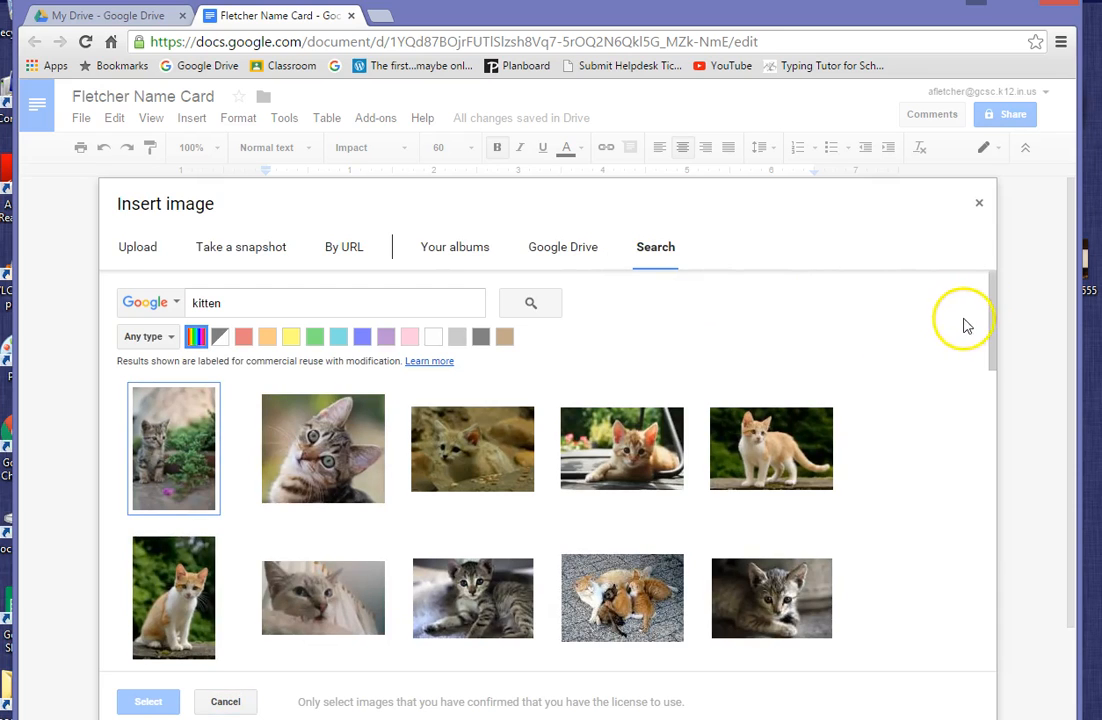
- Scroll the results and pick the kitten-in-a-toy-airplane picture
{"action": "left_click", "coordinate": [993, 337]}
{"action": "left_click_drag", "start_coordinate": [993, 337], "coordinate": [990, 552]}
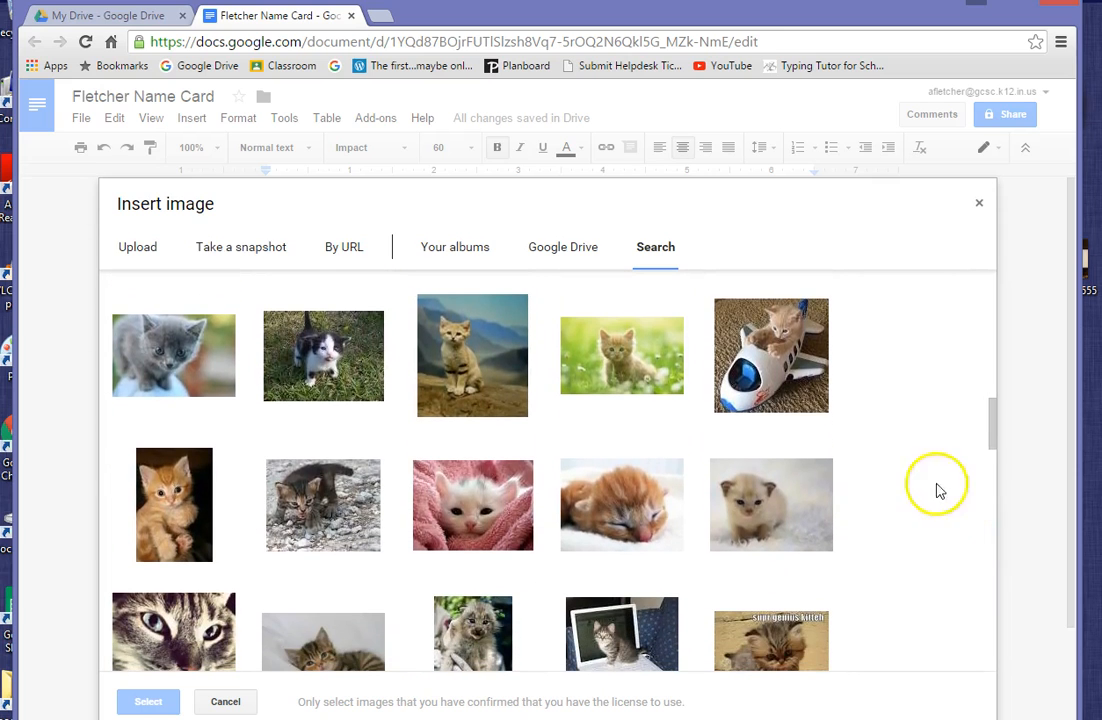
{"action": "left_click", "coordinate": [781, 358]}
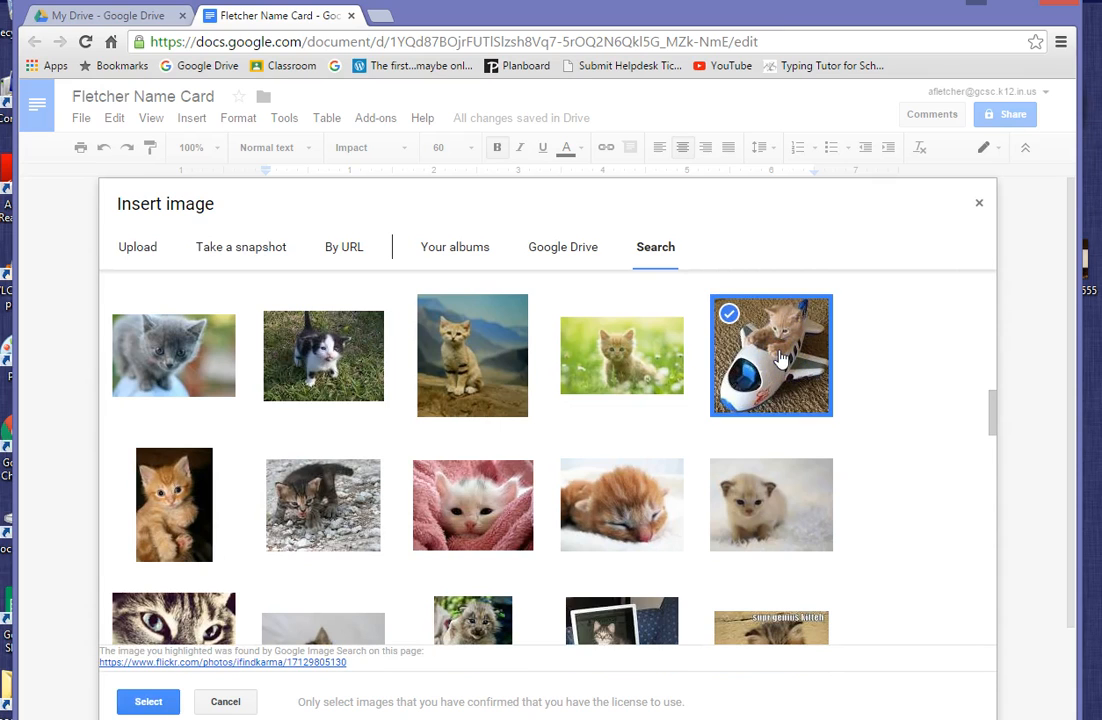
- Insert the chosen kitten-in-airplane picture into the document and select it
{"action": "left_click", "coordinate": [168, 699]}
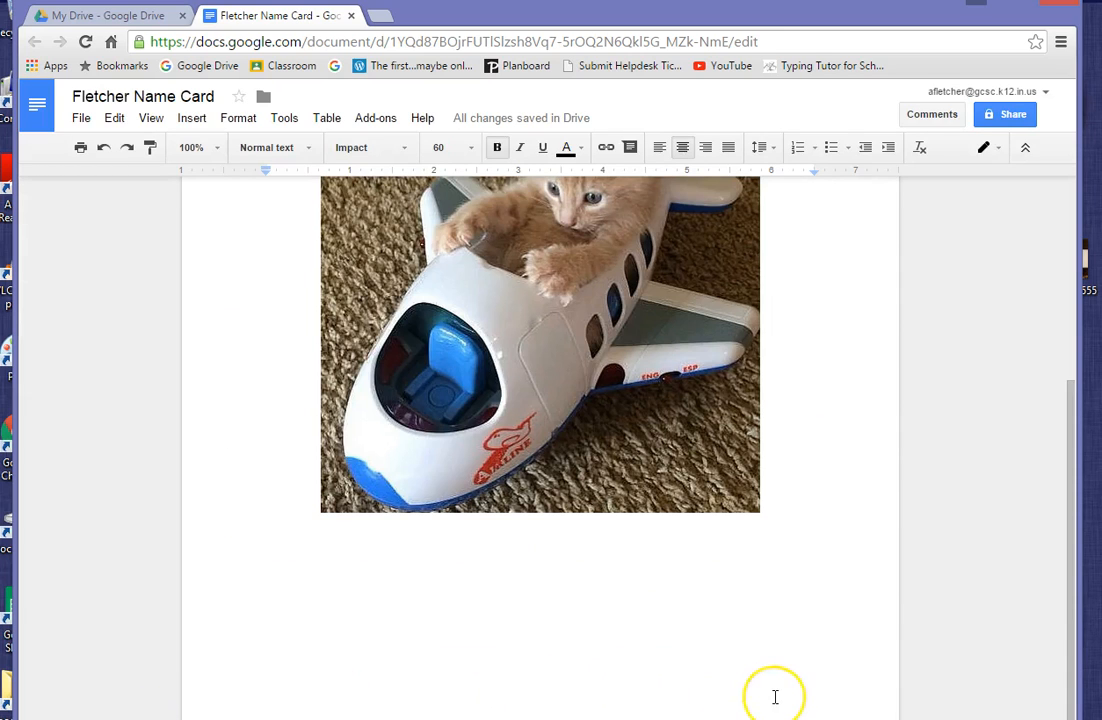
{"action": "scroll", "coordinate": [775, 697], "scroll_direction": "up", "scroll_amount": 3}
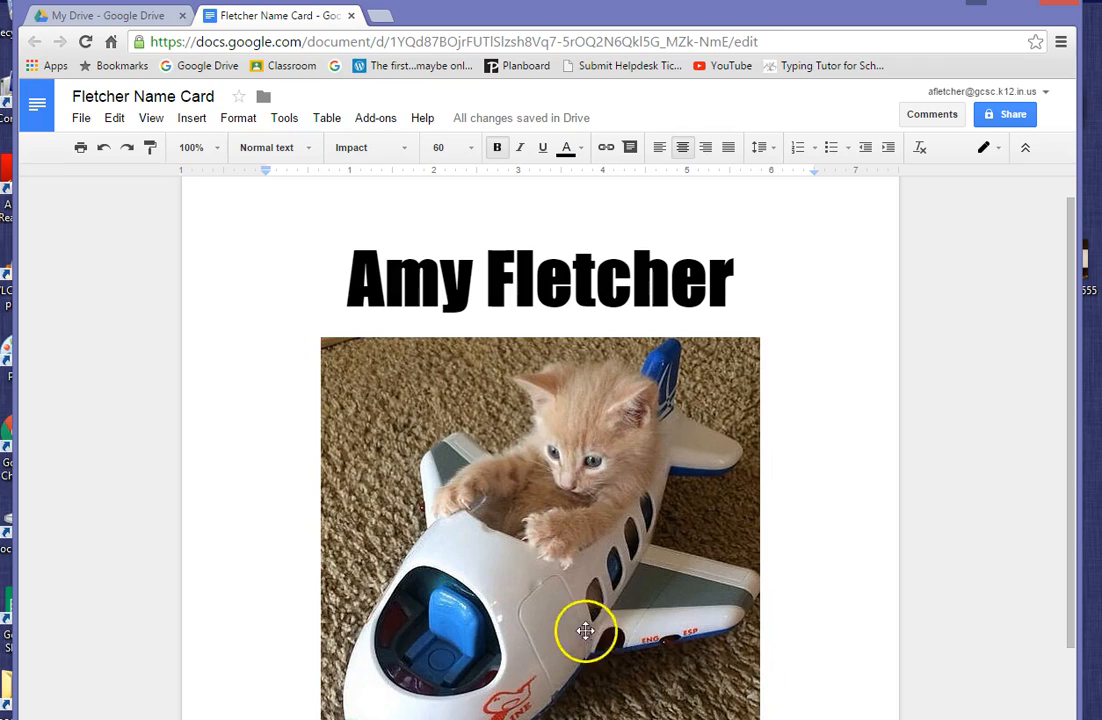
{"action": "left_click", "coordinate": [645, 493]}
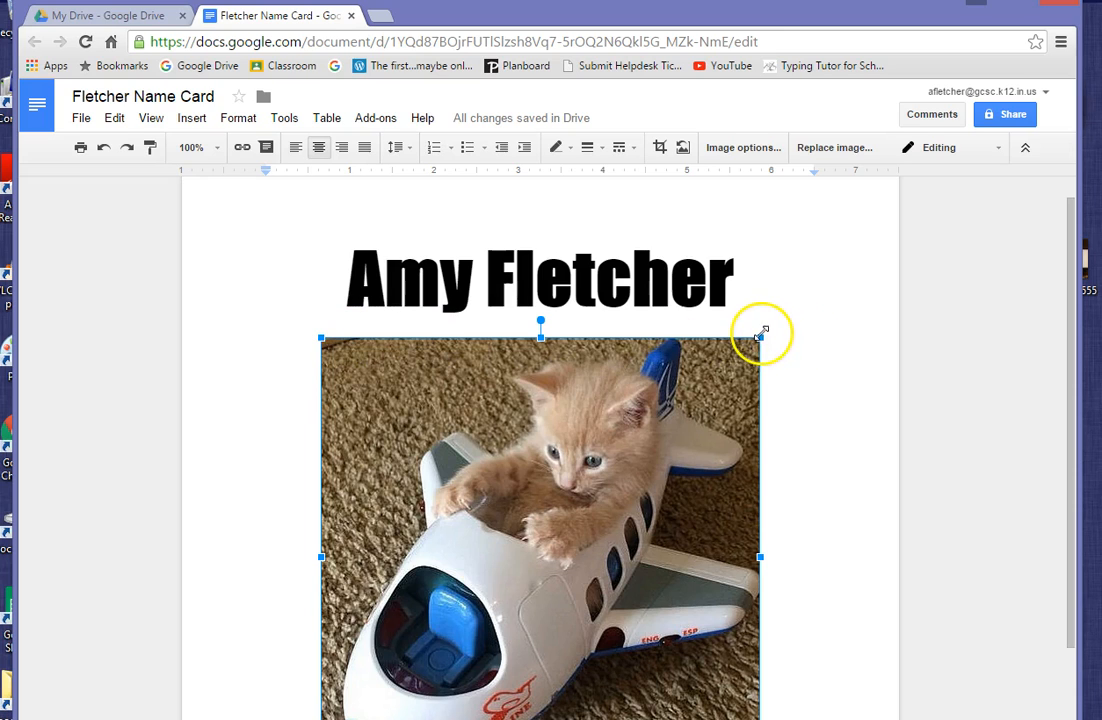
- Try resizing the kitten picture with corner and edge handles, undoing the narrow-strip distortion
{"action": "left_click_drag", "start_coordinate": [761, 337], "coordinate": [471, 626]}
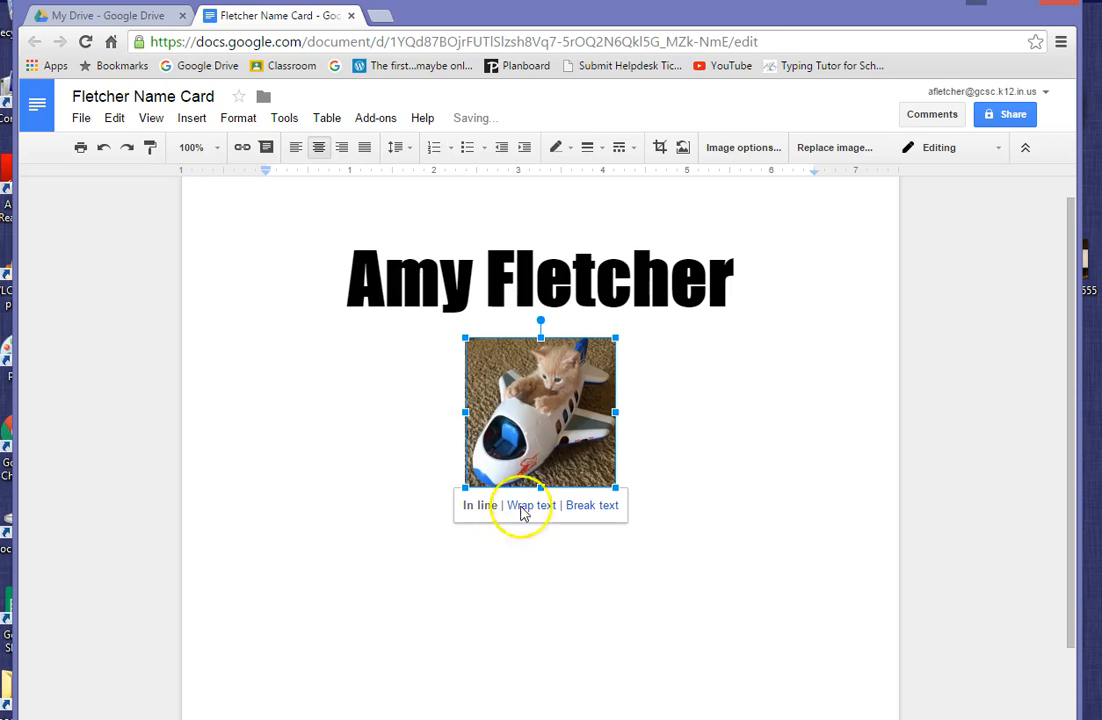
{"action": "left_click_drag", "start_coordinate": [617, 338], "coordinate": [771, 208]}
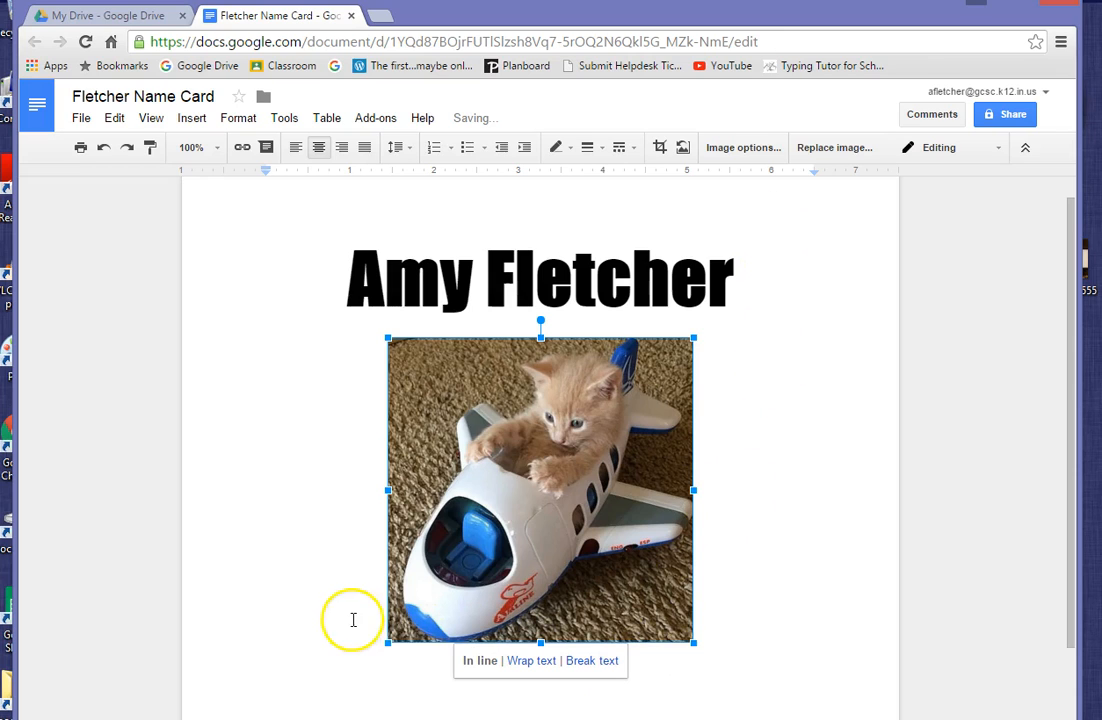
{"action": "left_click_drag", "start_coordinate": [388, 642], "coordinate": [299, 719]}
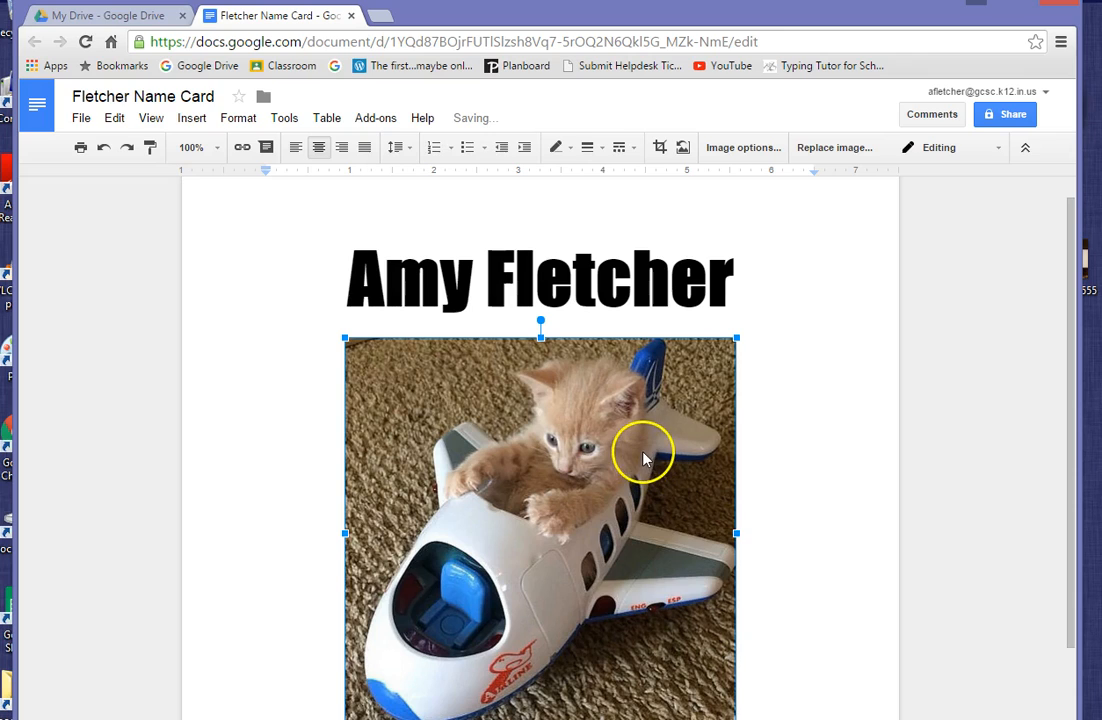
{"action": "left_click_drag", "start_coordinate": [736, 534], "coordinate": [409, 534]}
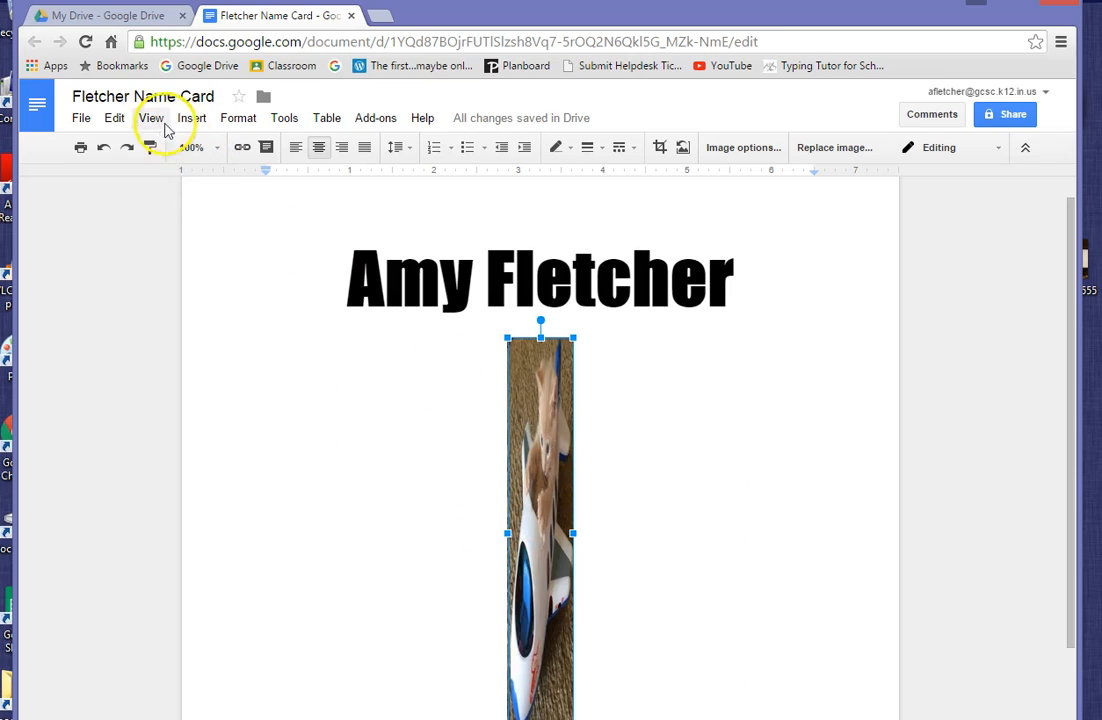
{"action": "left_click", "coordinate": [104, 148]}
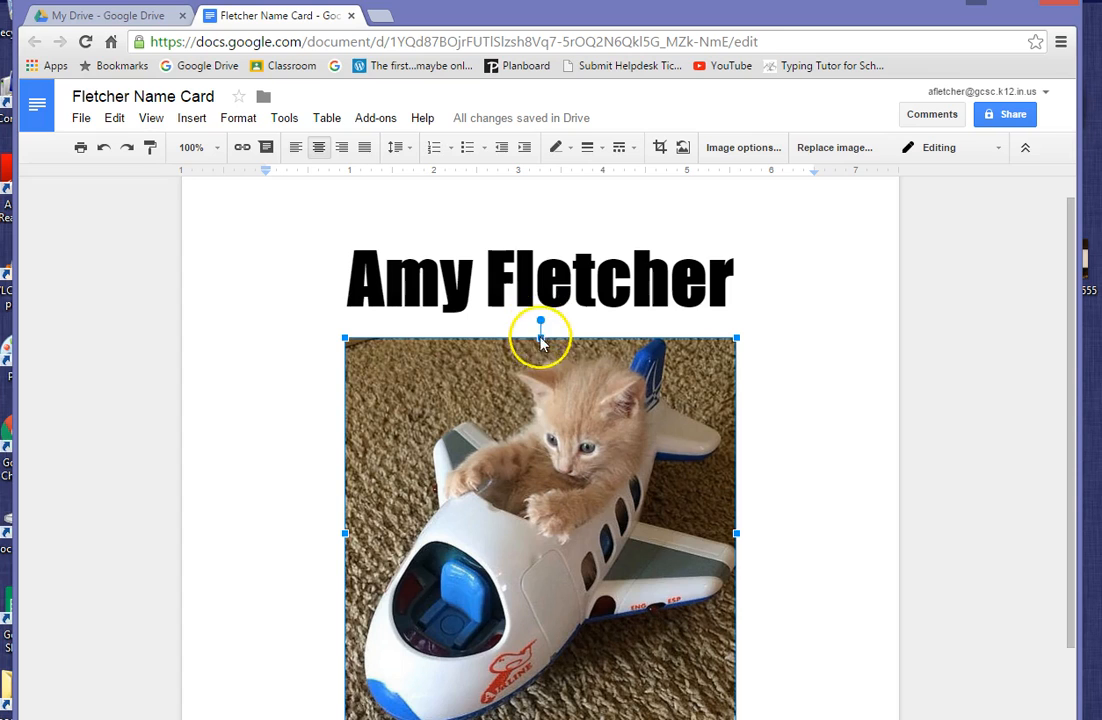
- Undo a tilt and a vertical squash, then resize the picture to a medium square
{"action": "left_click_drag", "start_coordinate": [540, 318], "coordinate": [380, 422]}
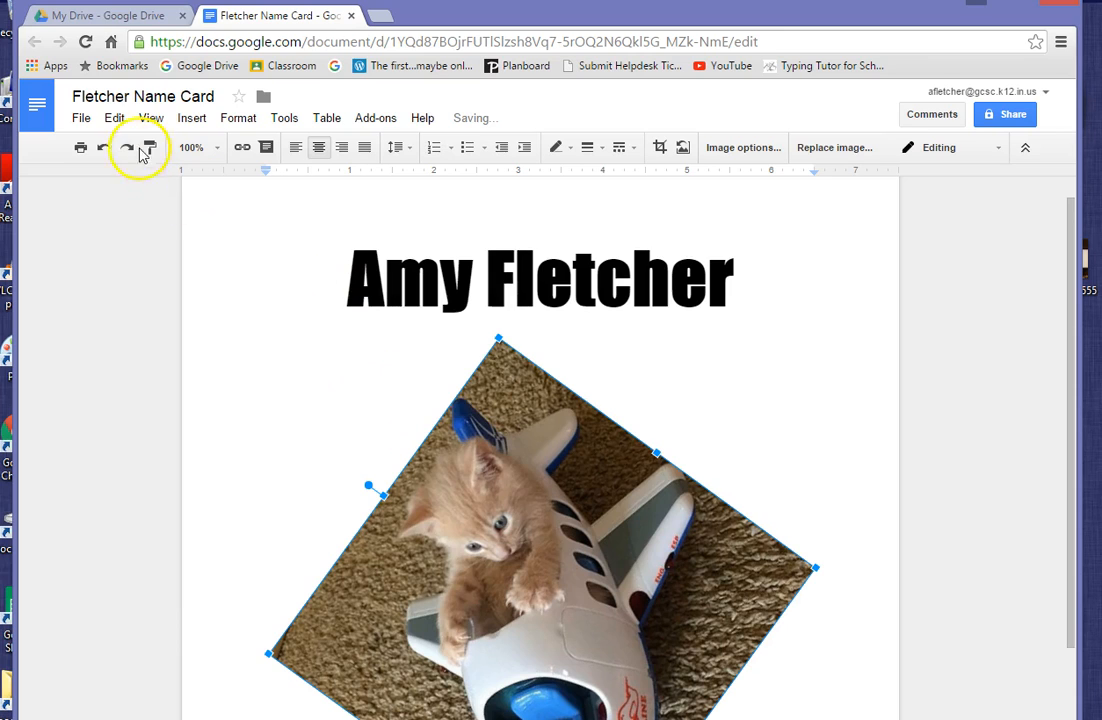
{"action": "left_click", "coordinate": [103, 148]}
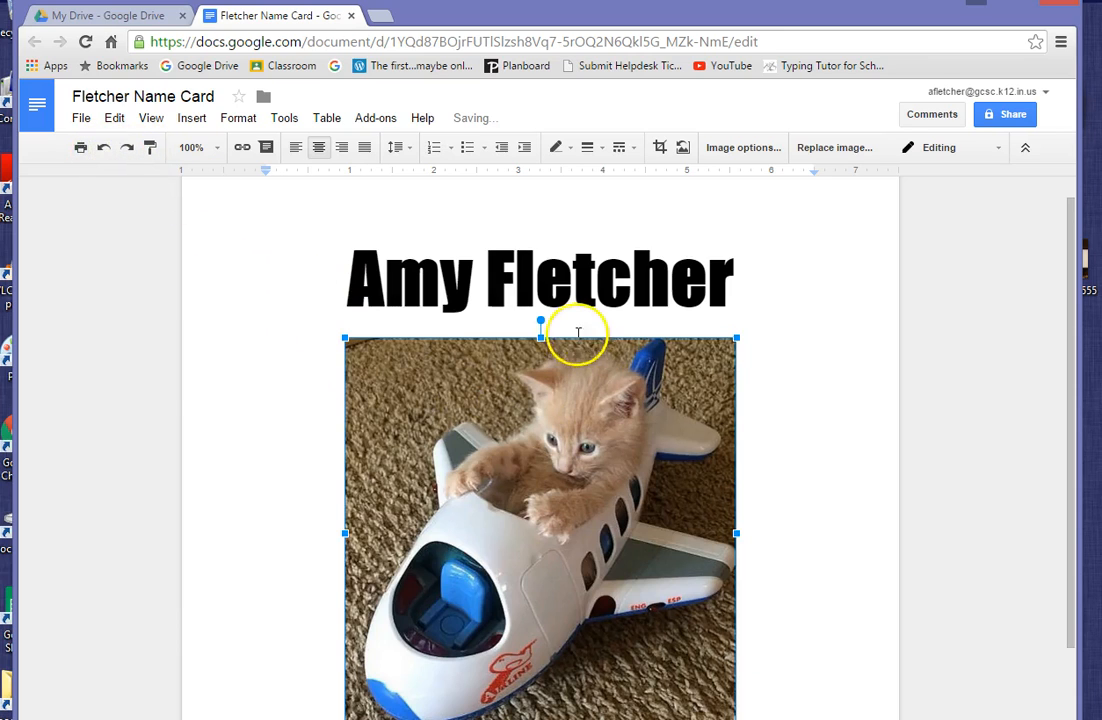
{"action": "left_click_drag", "start_coordinate": [540, 337], "coordinate": [549, 665]}
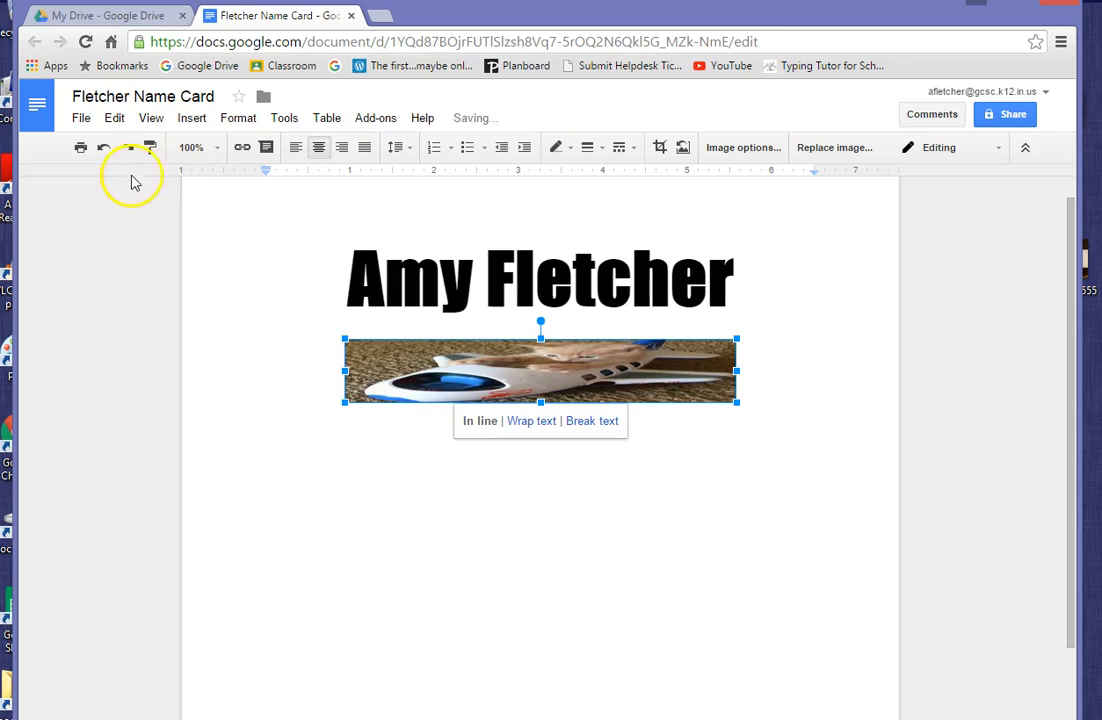
{"action": "left_click", "coordinate": [104, 148]}
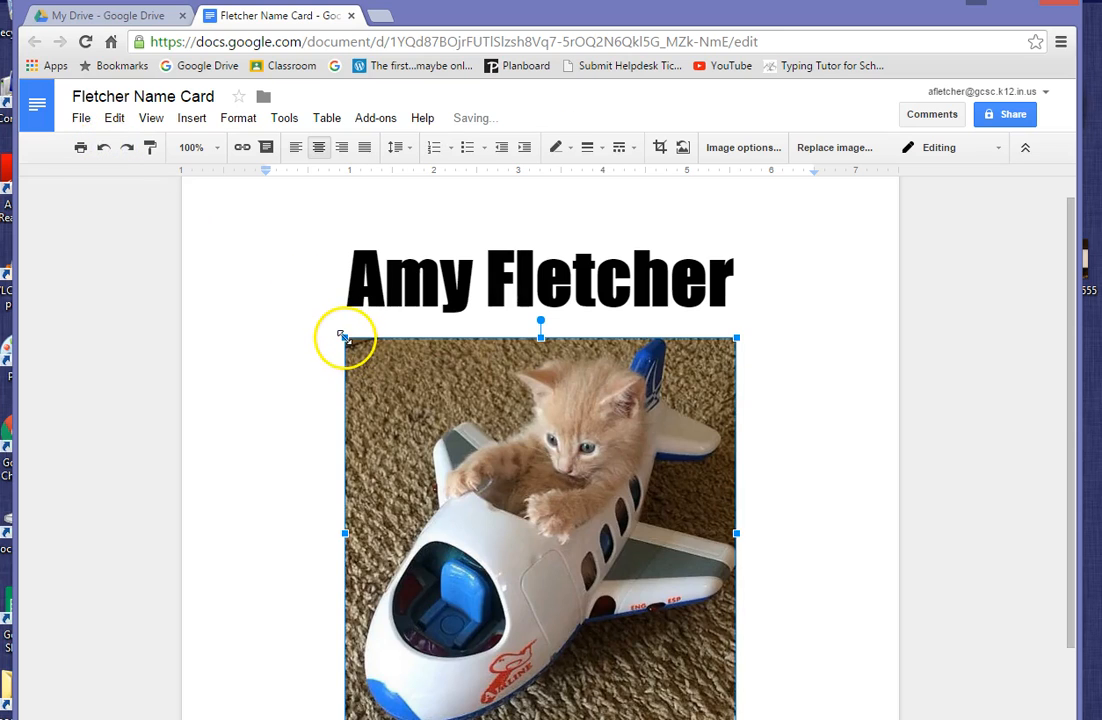
{"action": "left_click_drag", "start_coordinate": [343, 336], "coordinate": [587, 556]}
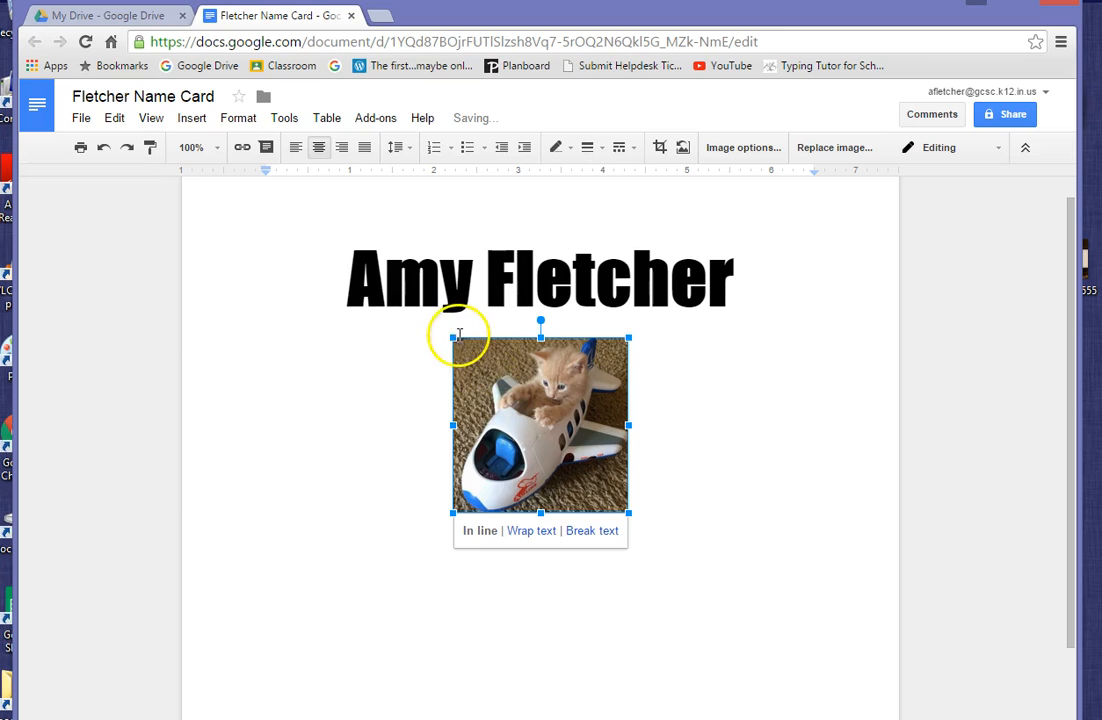
{"action": "left_click_drag", "start_coordinate": [452, 335], "coordinate": [315, 246]}
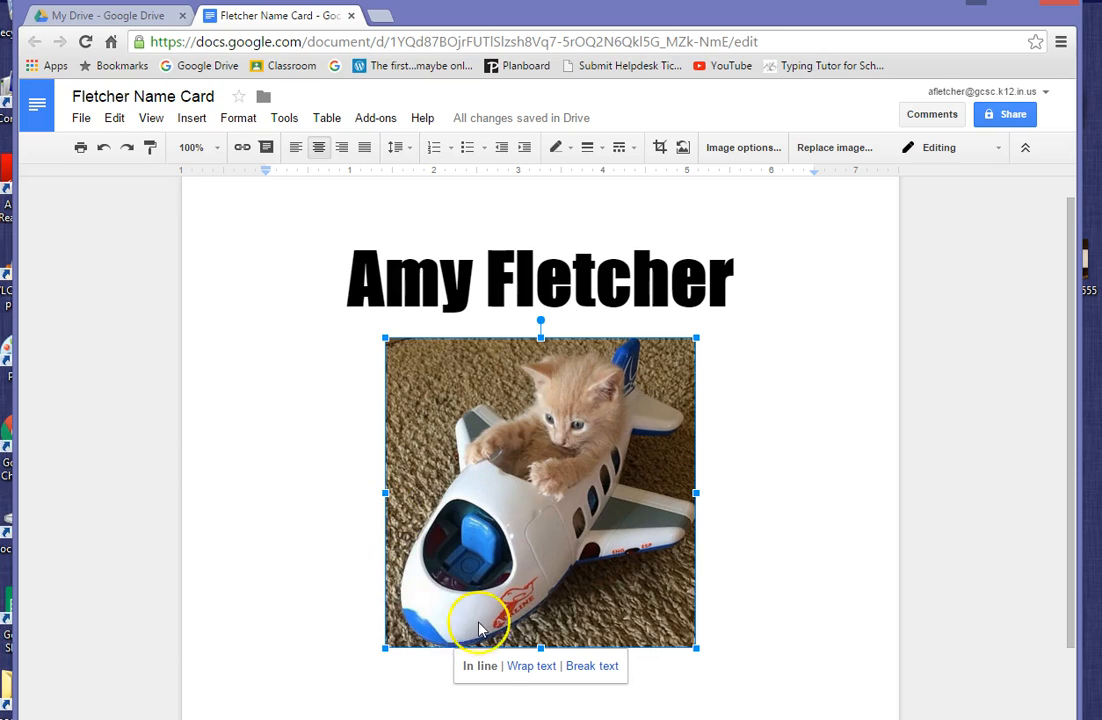
- Deselect the kitten picture and close the name card document
{"action": "left_click", "coordinate": [795, 345]}
{"action": "scroll", "coordinate": [796, 345], "scroll_direction": "down", "scroll_amount": 2}
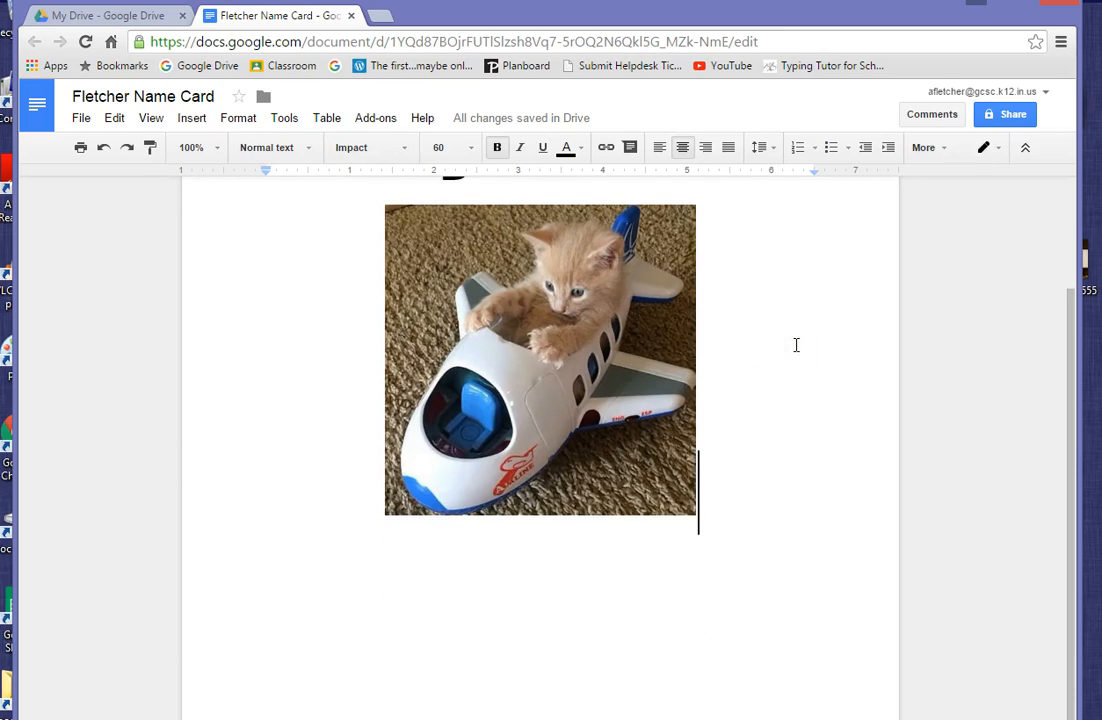
{"action": "scroll", "coordinate": [796, 345], "scroll_direction": "up", "scroll_amount": 2}
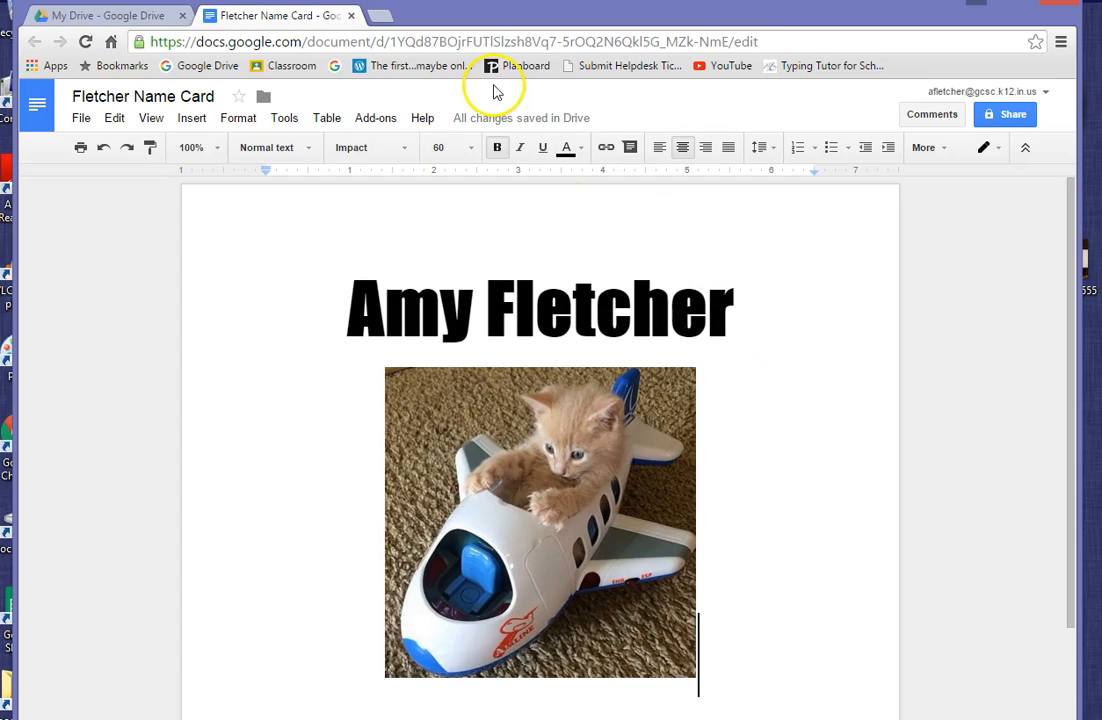
{"action": "left_click", "coordinate": [352, 16]}
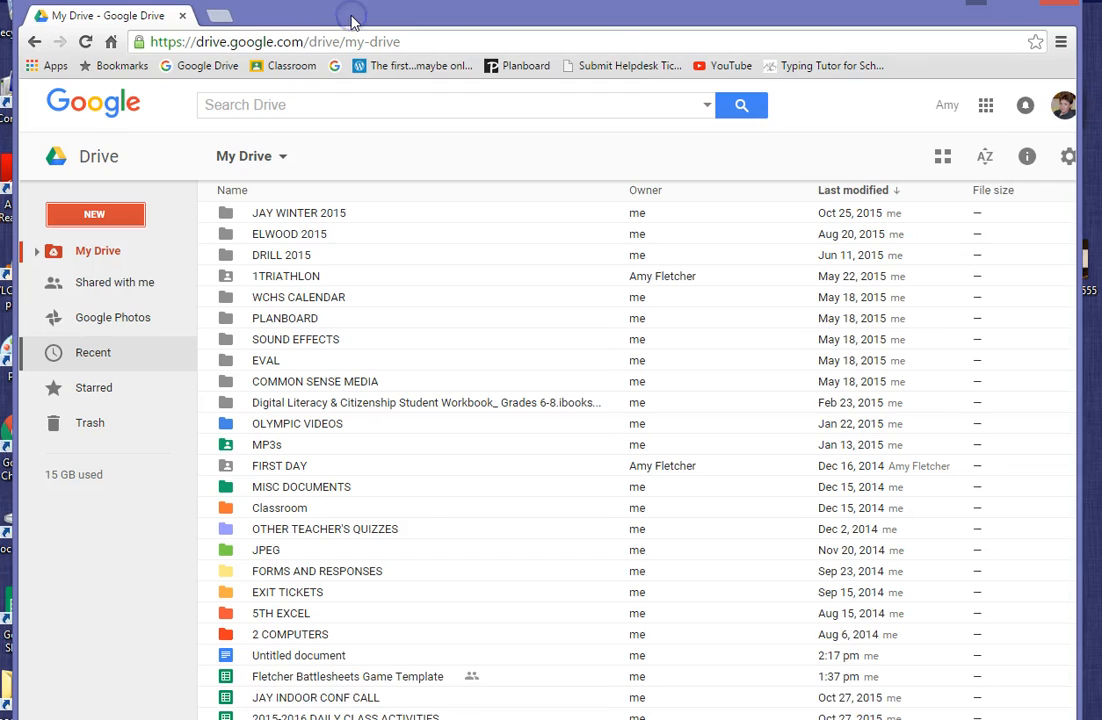
- Search Drive for the name card's title and reopen the document from the results
{"action": "left_click", "coordinate": [377, 106]}
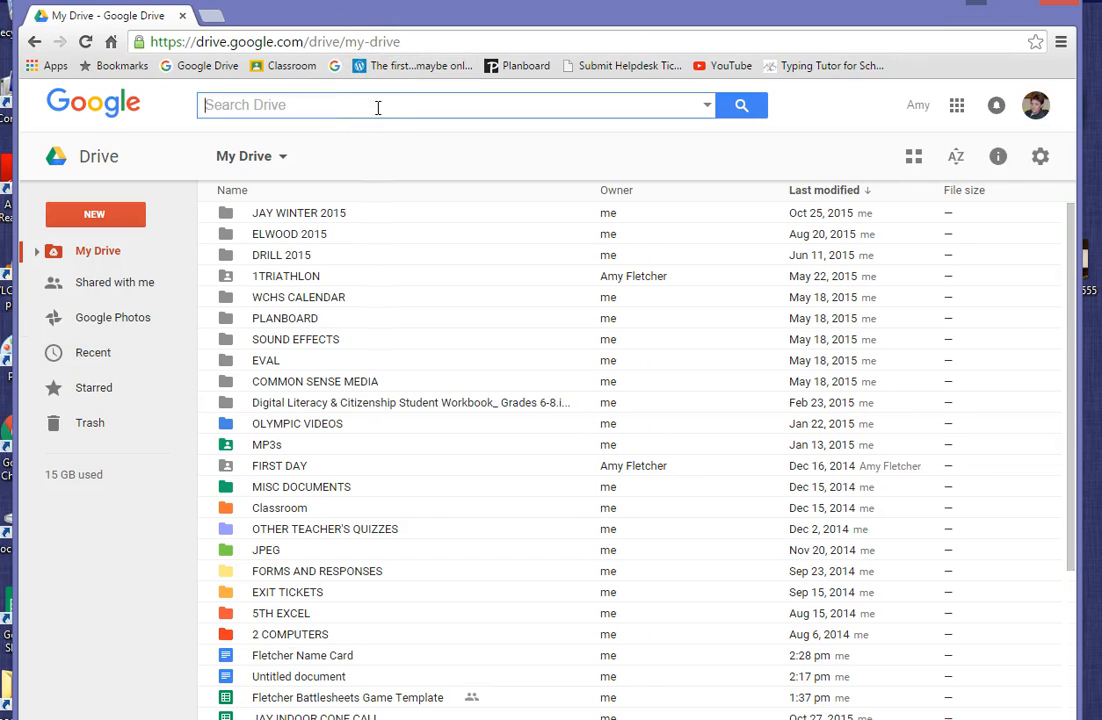
{"action": "type", "text": "fletcher name card"}
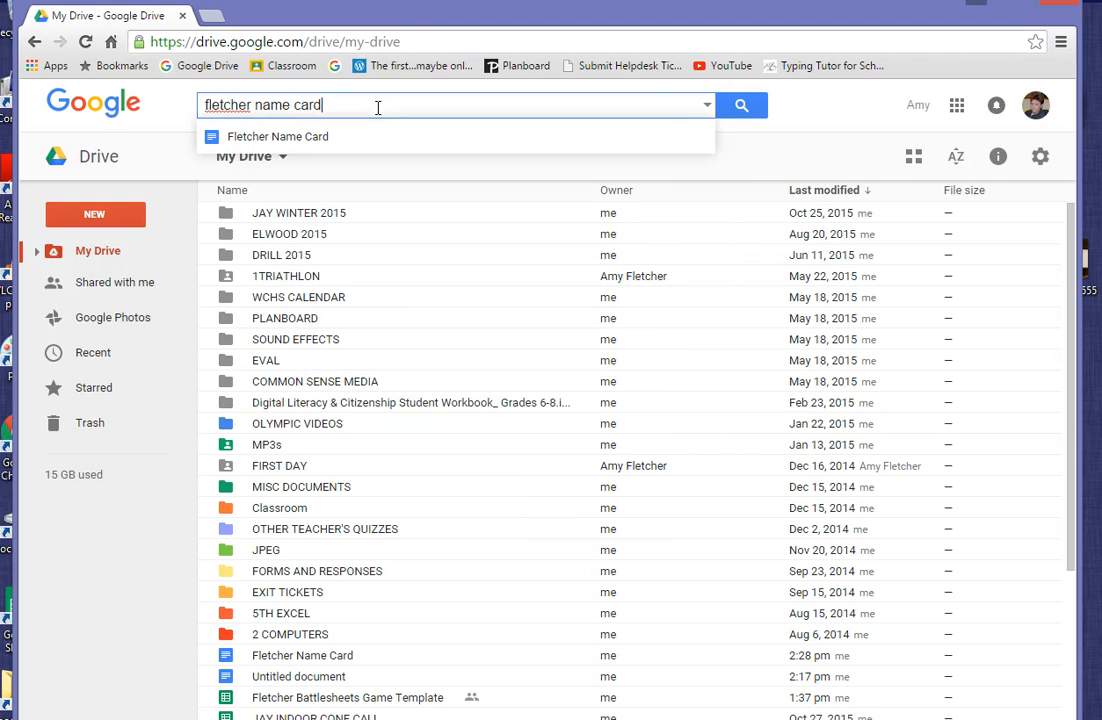
{"action": "key", "text": "Return"}
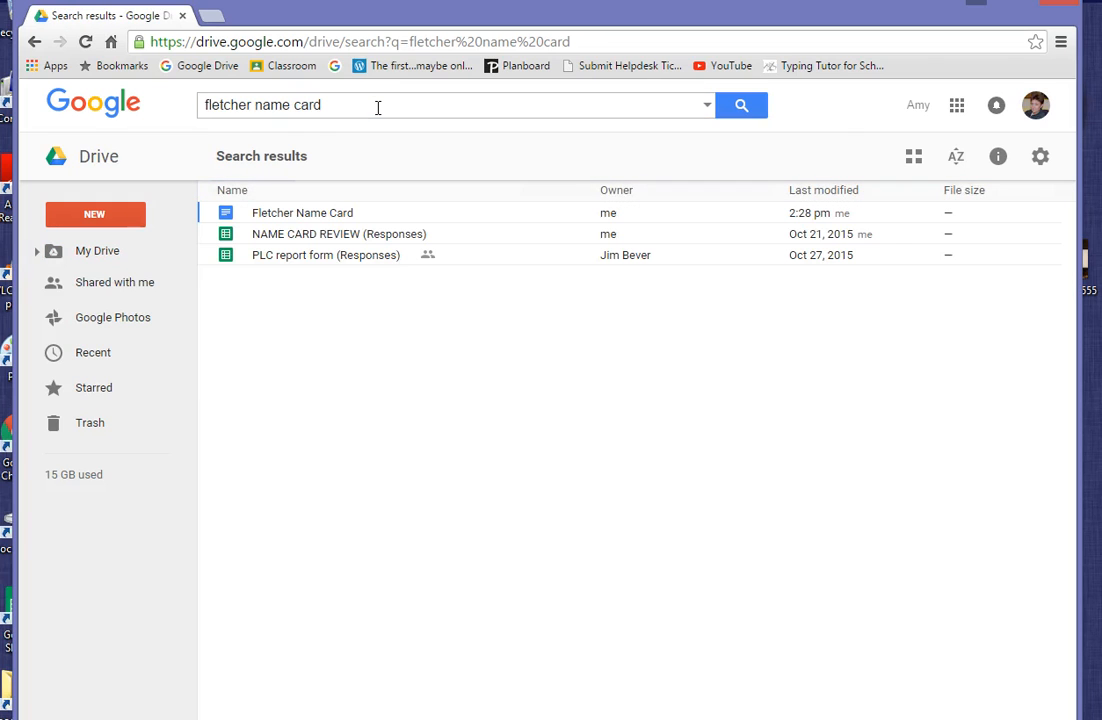
{"action": "double_click", "coordinate": [320, 214]}
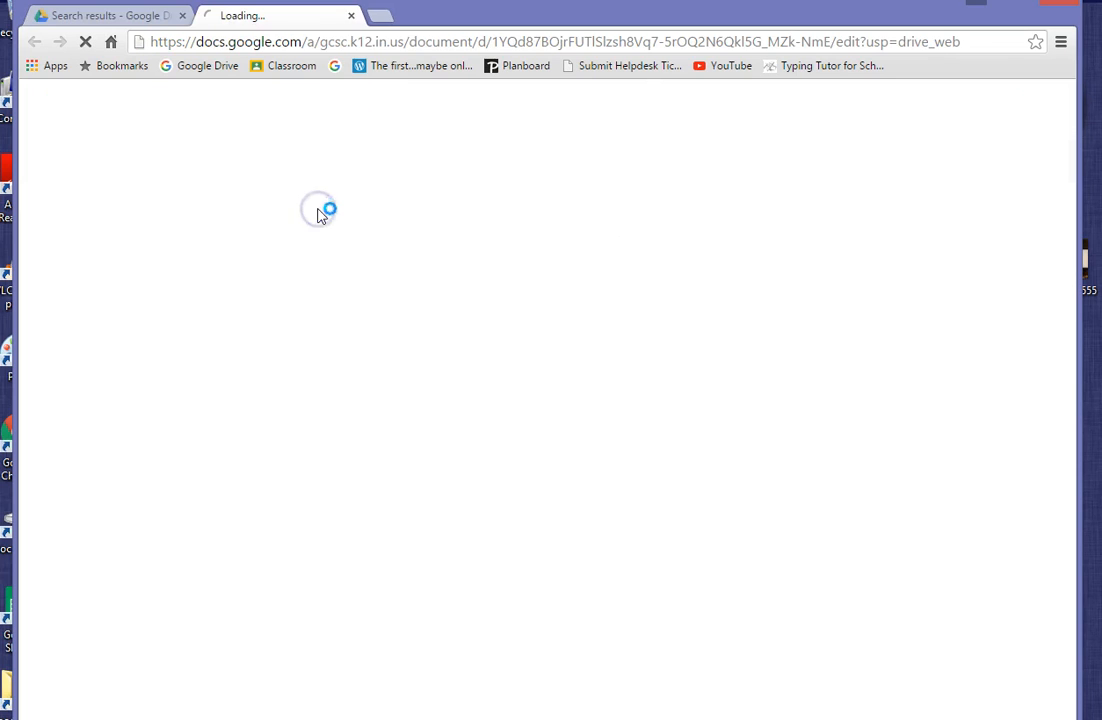